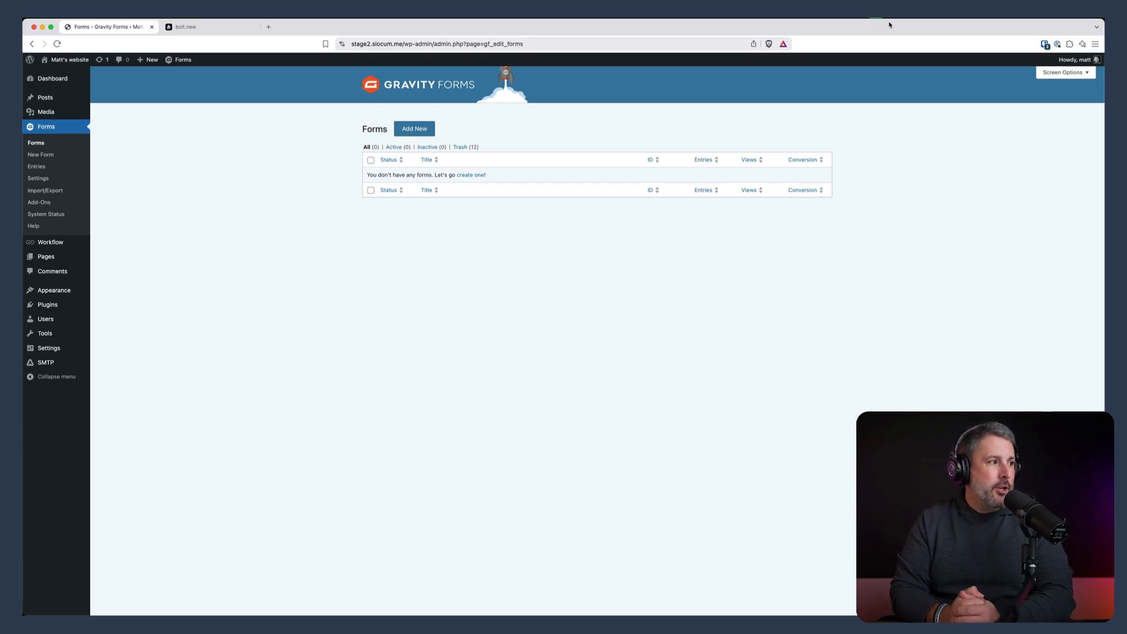
Open the REST API section of the Gravity Forms settings
click(39, 178)
click(407, 167)
mouse_move(491, 303)
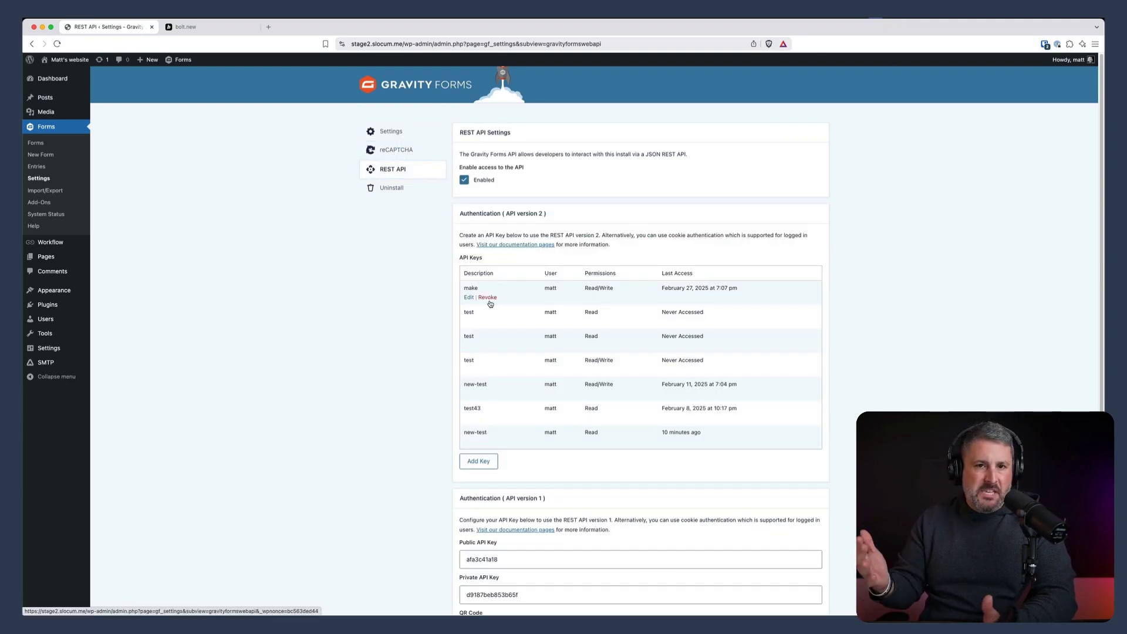
Create a Read/Write API key described as 'test', copy its credentials and close the dialog
click(474, 464)
click(523, 311)
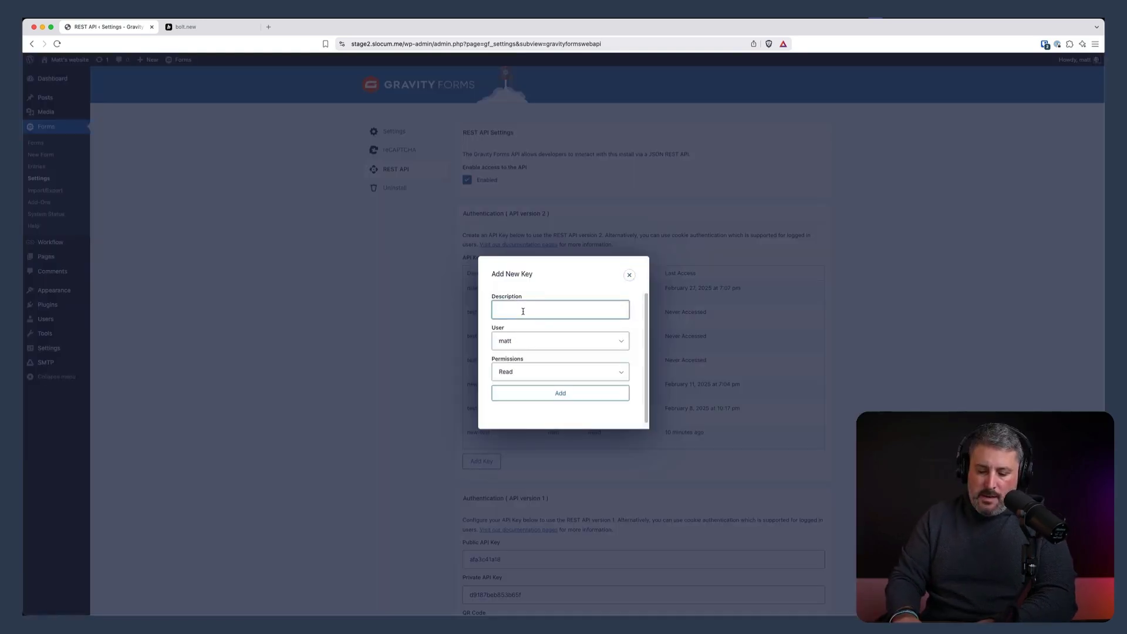
text(test)
click(581, 370)
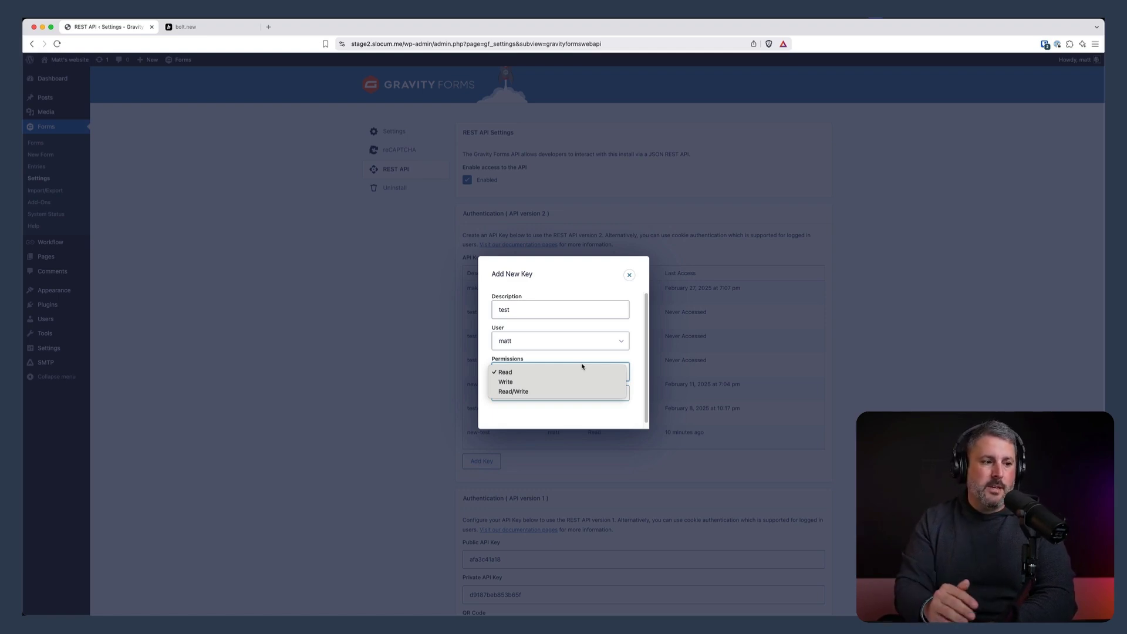
click(550, 390)
click(559, 394)
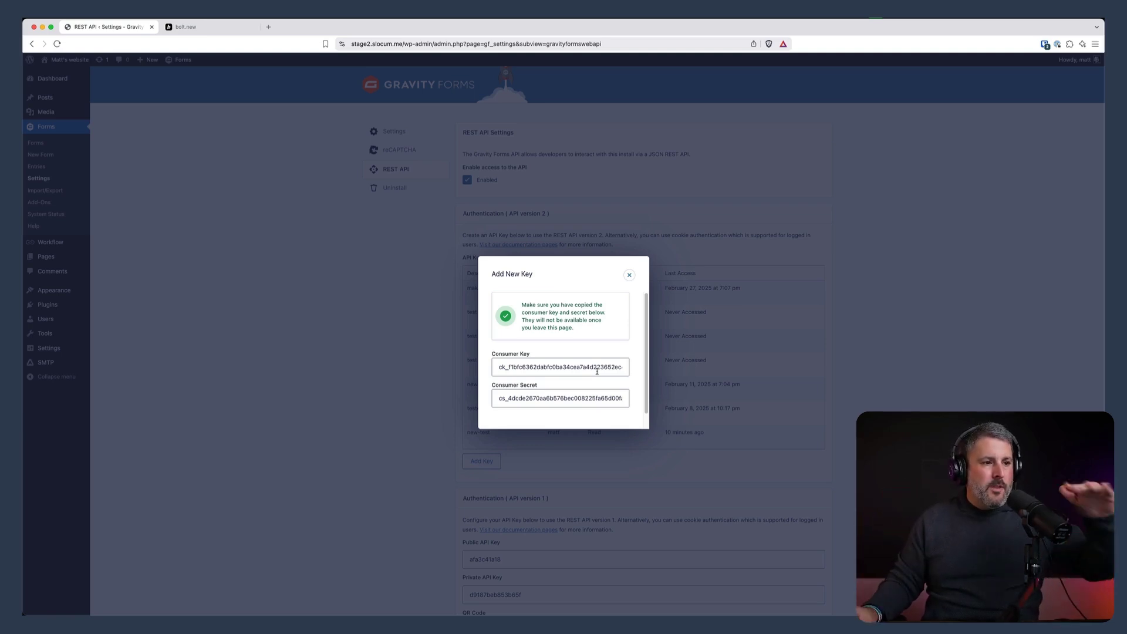
click(629, 274)
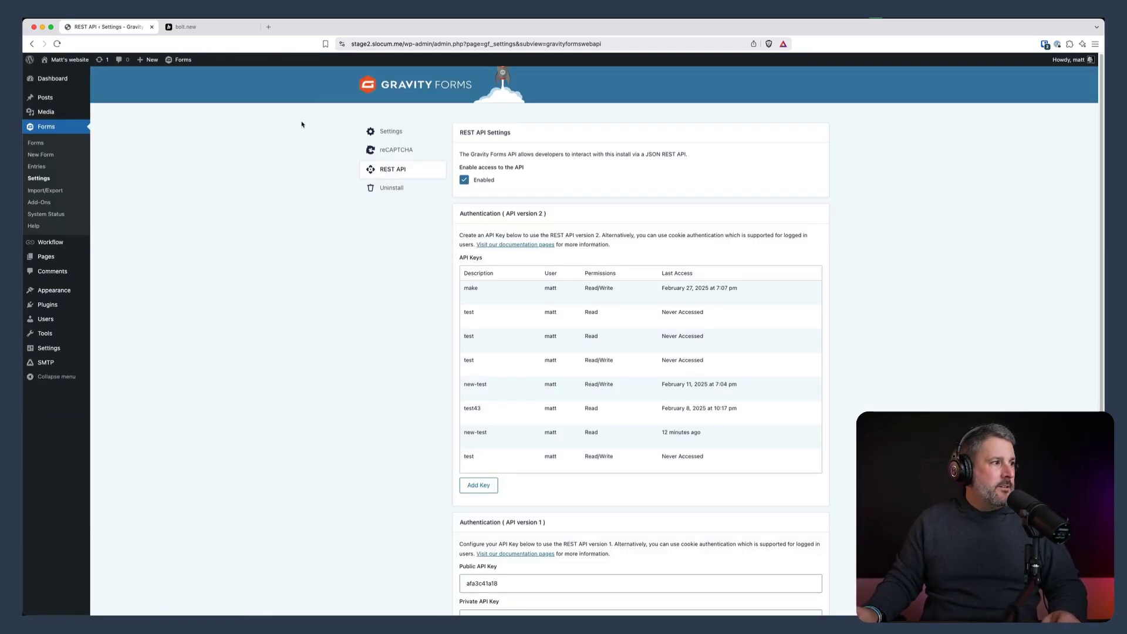
Create a new blank form titled 'Marathon Donation'
click(35, 143)
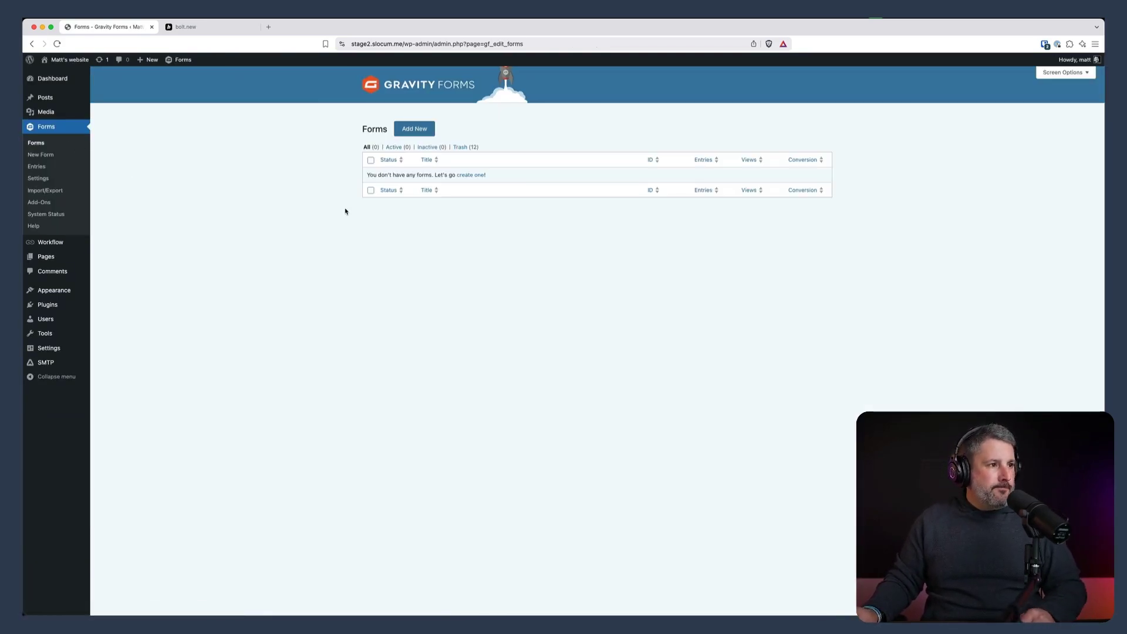
click(417, 129)
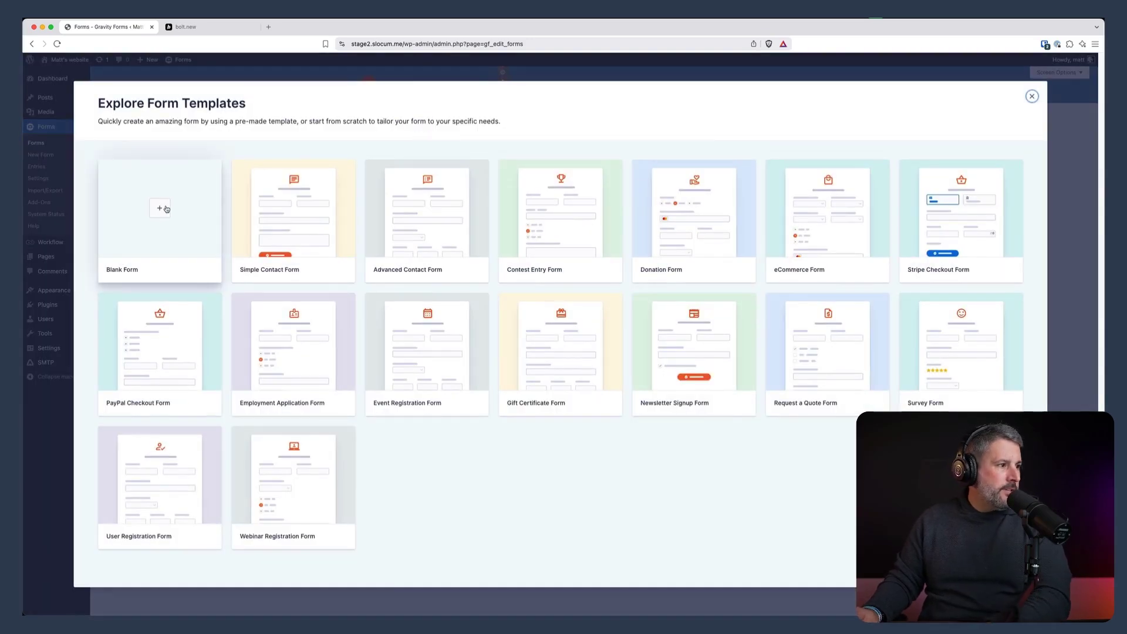
click(166, 209)
text(Marathon Donation)
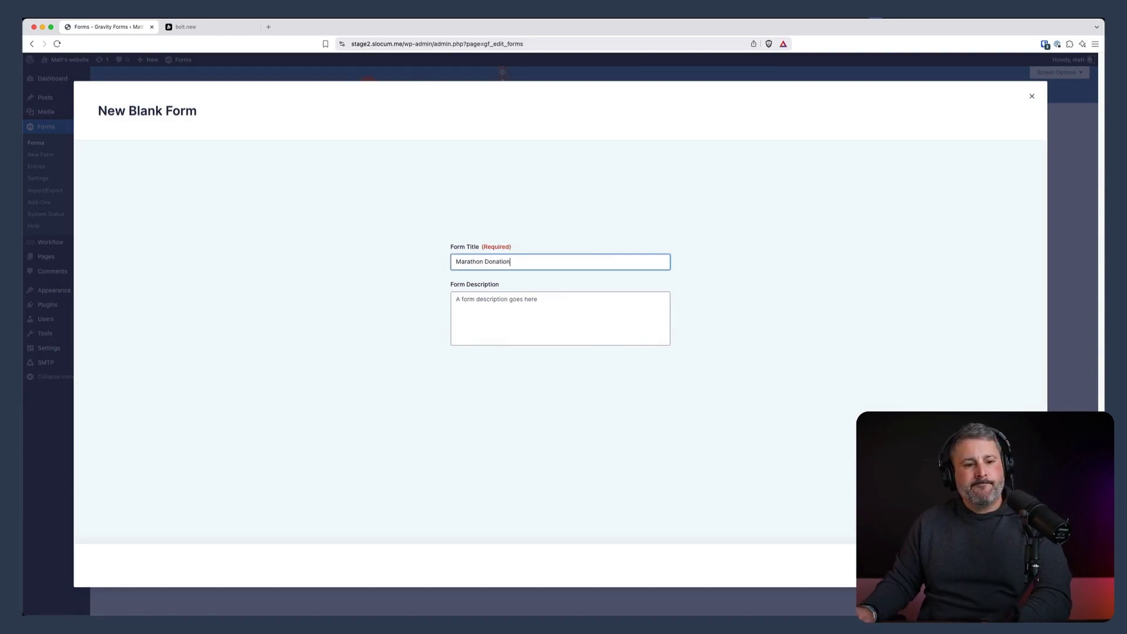
key(Return)
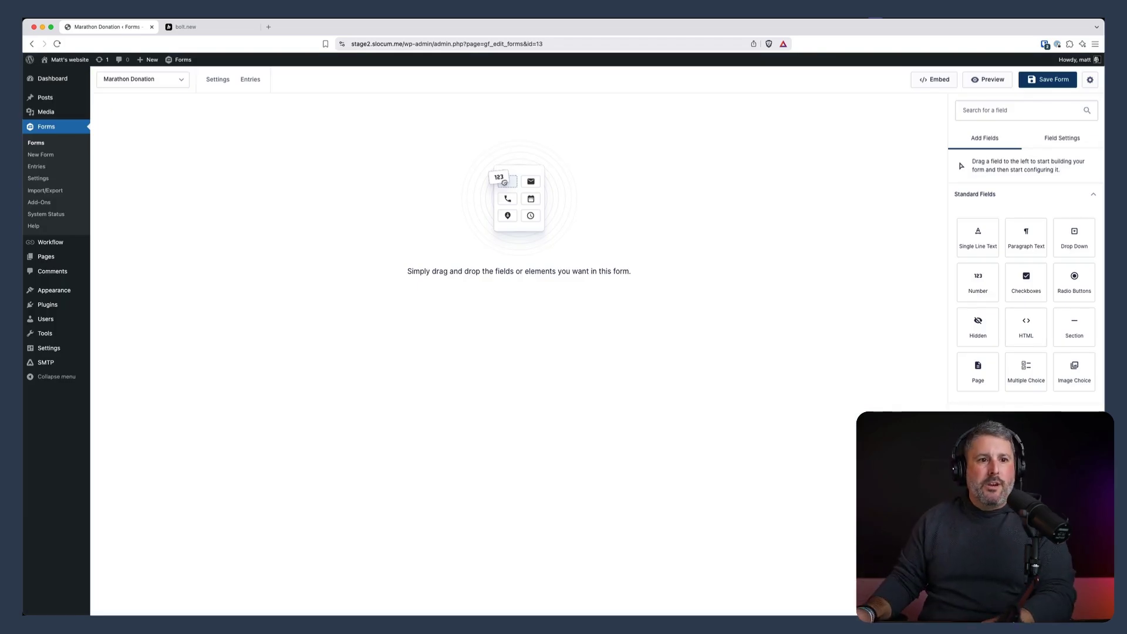
Add a Single Line Text, a Radio Buttons and a Paragraph Text field to the form
drag(978, 235, 532, 176)
drag(978, 282, 397, 173)
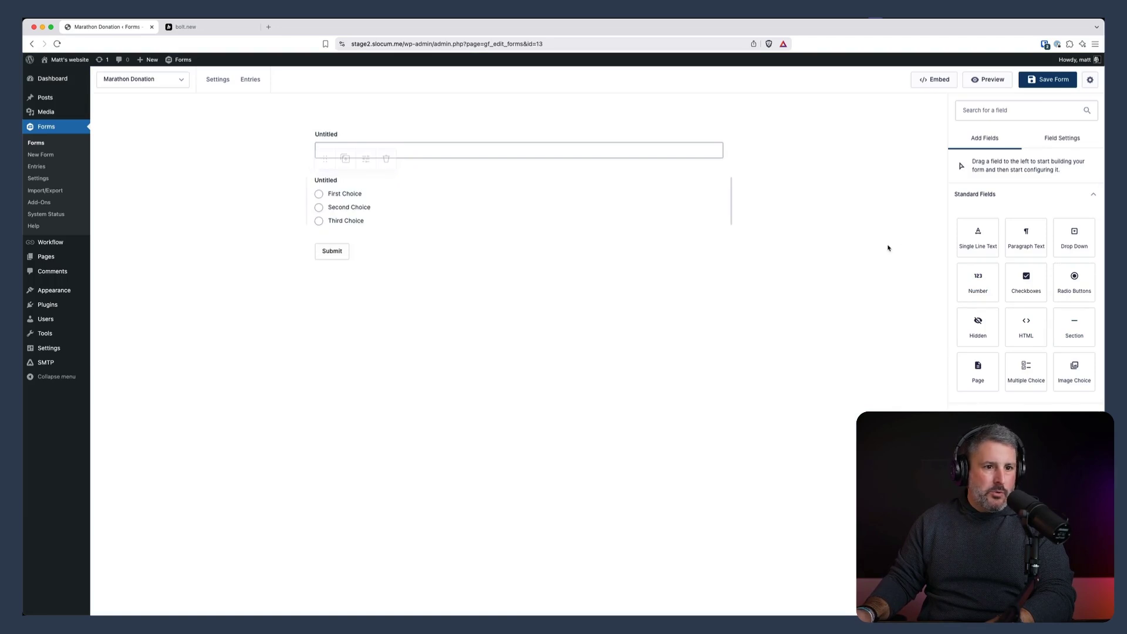
drag(1026, 238, 381, 234)
Label the single-line text field 'Name' and the radio field 'Donation'
click(365, 116)
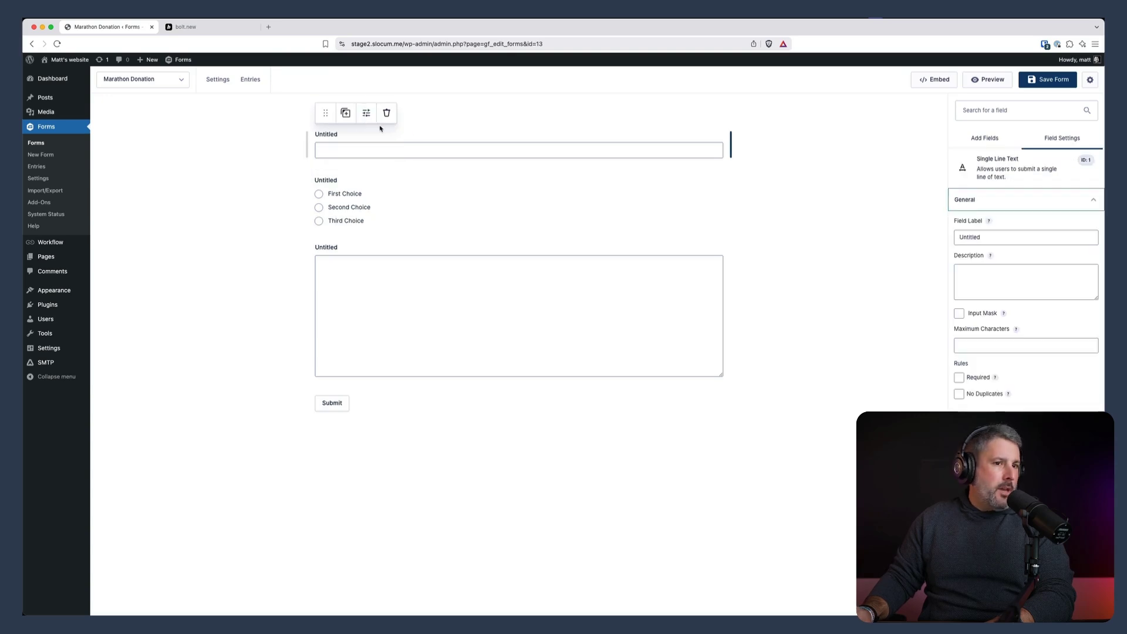
double_click(969, 237)
text(Name)
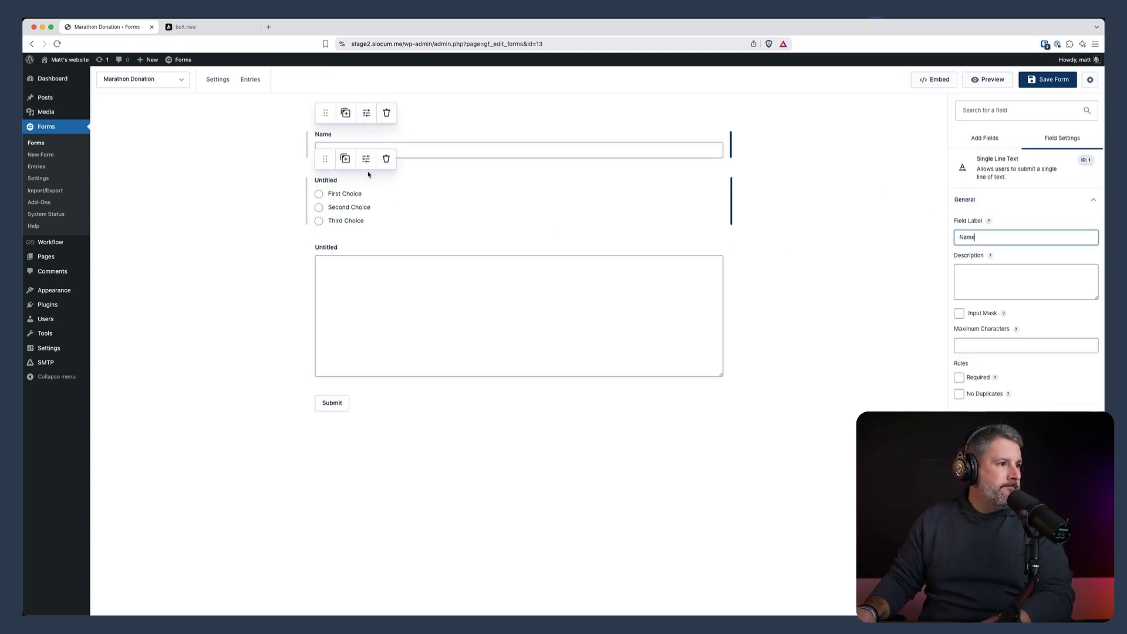
click(366, 158)
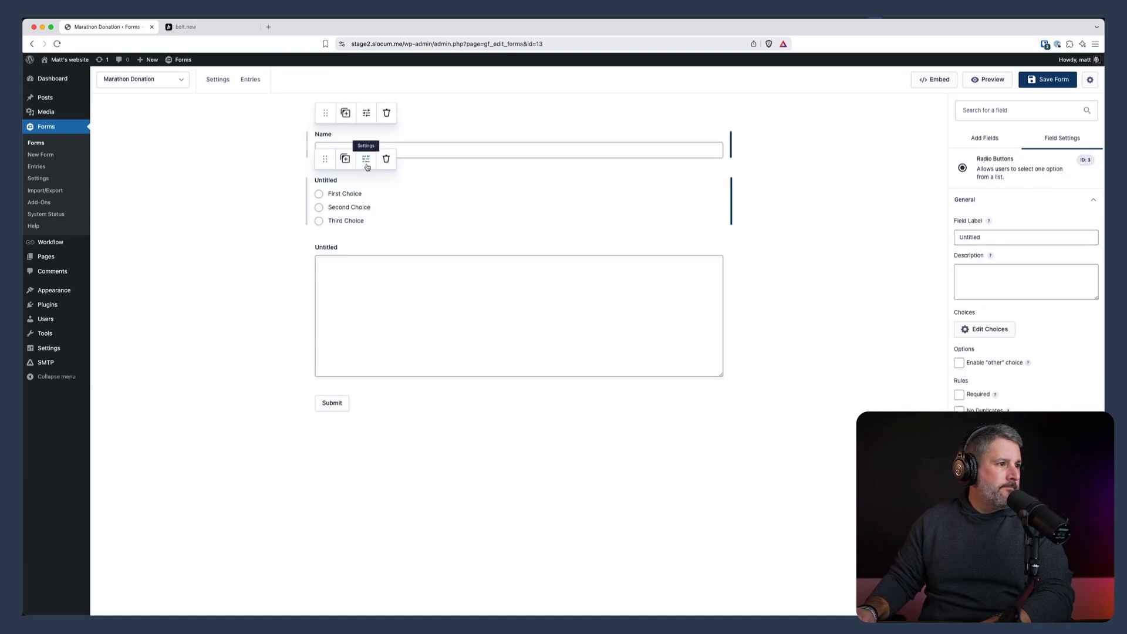
double_click(998, 237)
text(Donation)
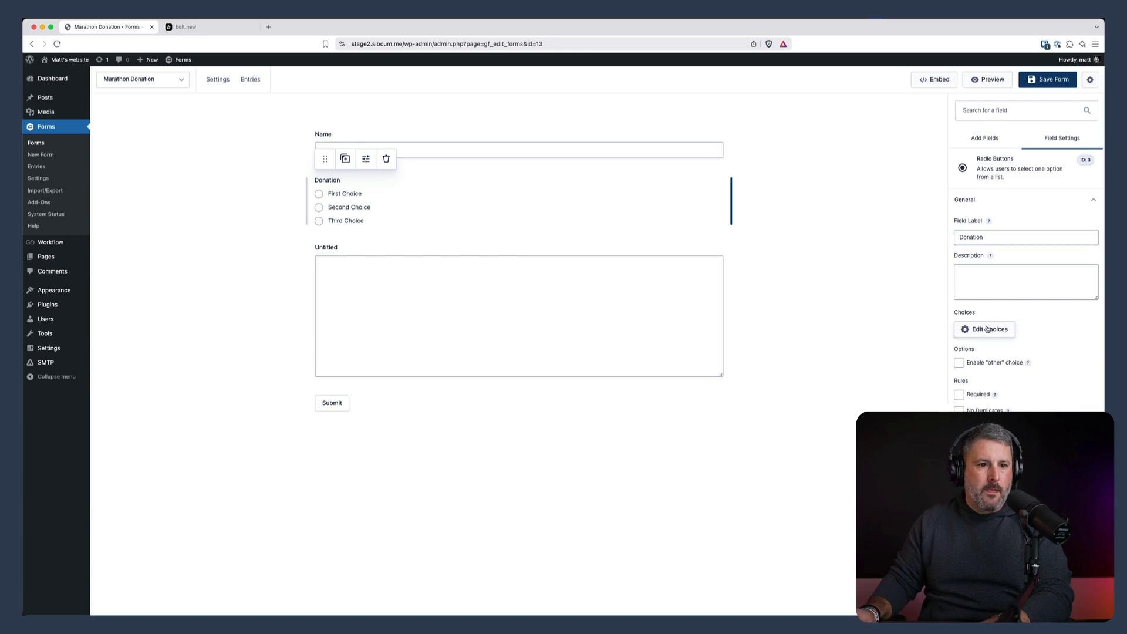
Set the Donation choices to 25, 50 and 100 with matching values shown
click(987, 329)
drag(760, 168, 795, 206)
text(25)
text(50)
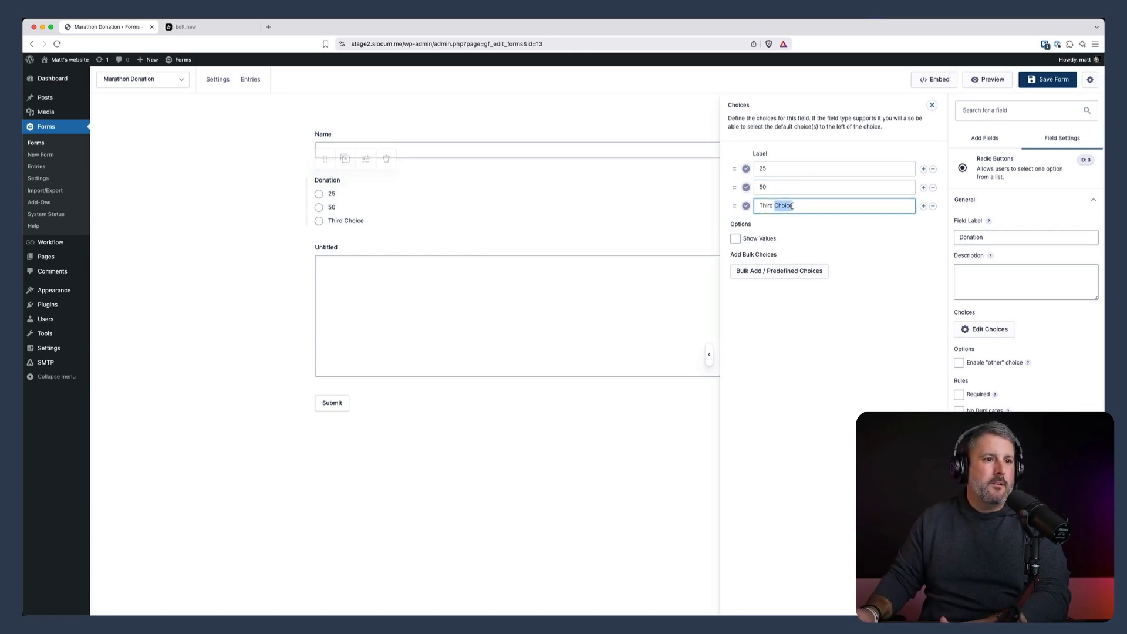
text(100)
click(735, 239)
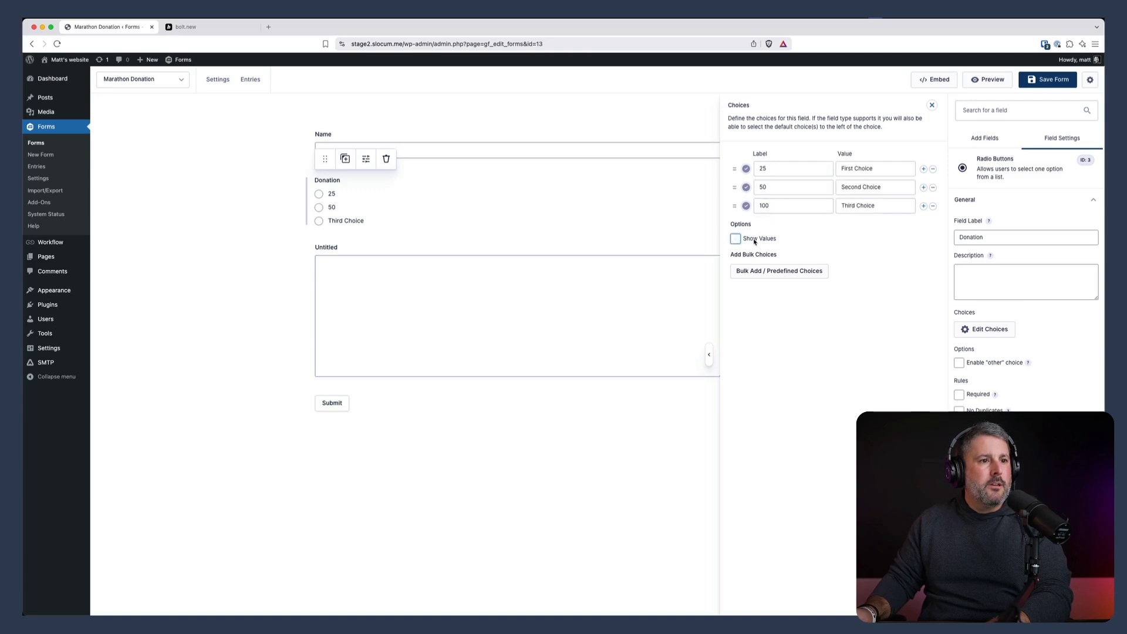
drag(875, 169, 840, 205)
text(25)
text(50)
text(100)
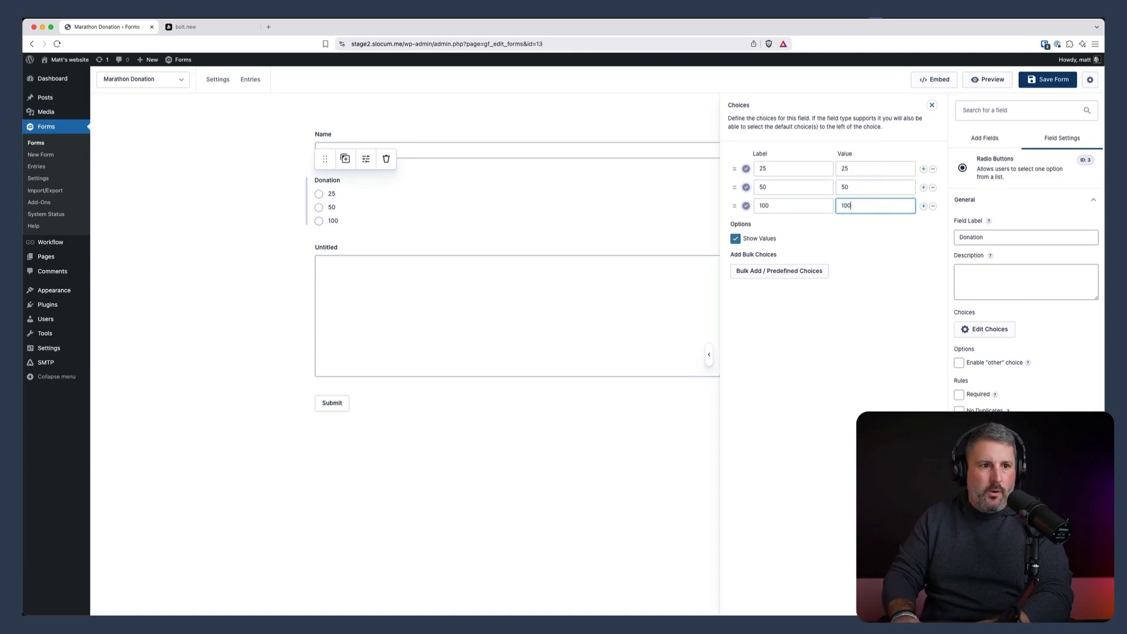
Rename the paragraph text field's label to 'Message' and deselect it
click(506, 190)
click(330, 247)
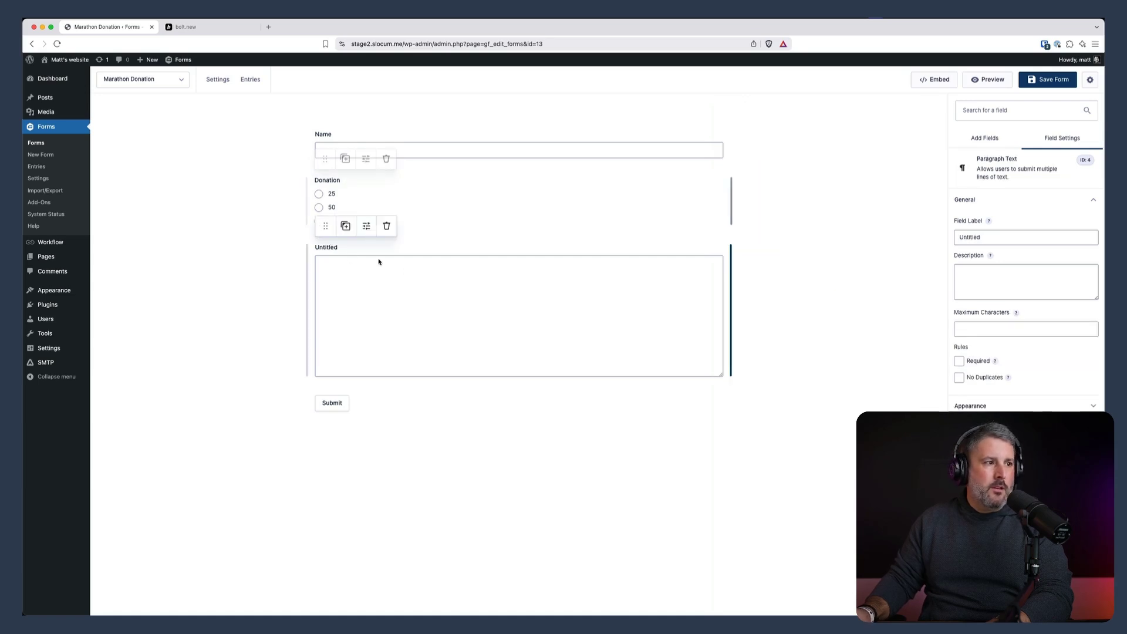
double_click(998, 237)
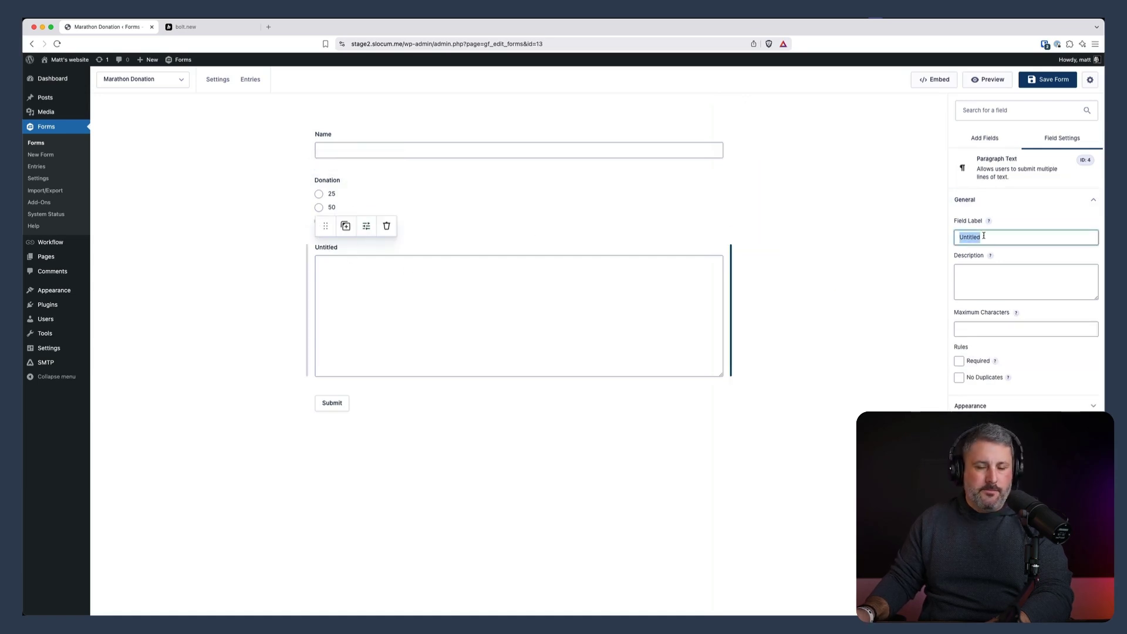
text(Message)
click(888, 231)
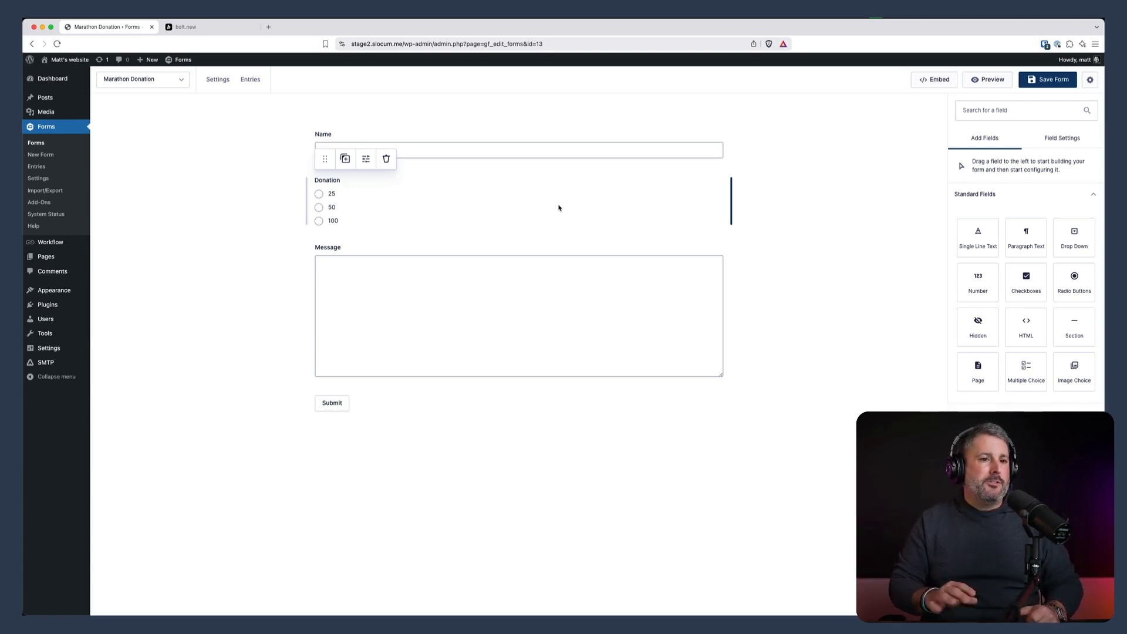
click(228, 31)
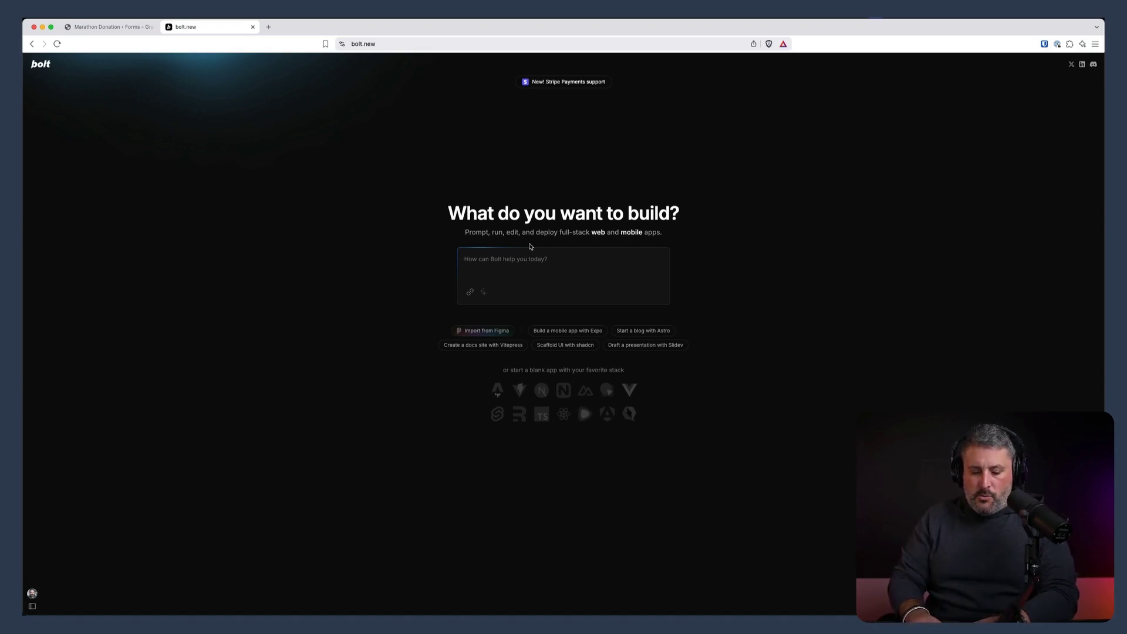
Write the prompt asking for a React app showing a table of Gravity Form data via WordPress REST API
text(Build me a react ap)
text(p that displays a table of data from my Gr)
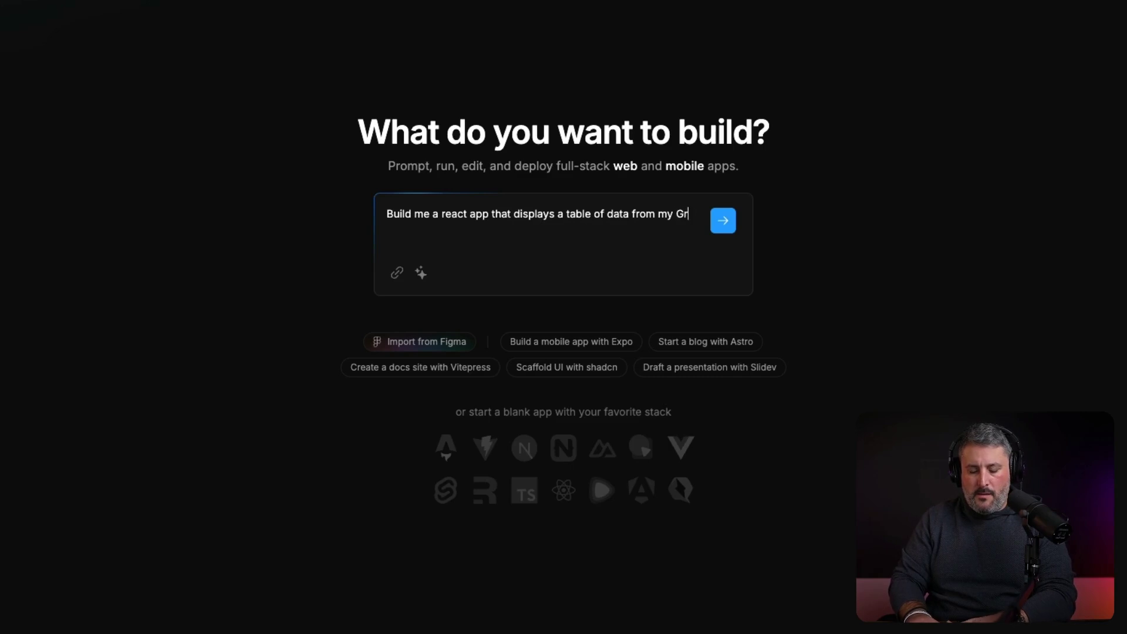
text(avity Form inside of Wordp)
key(BackSpace)
key(BackSpace)
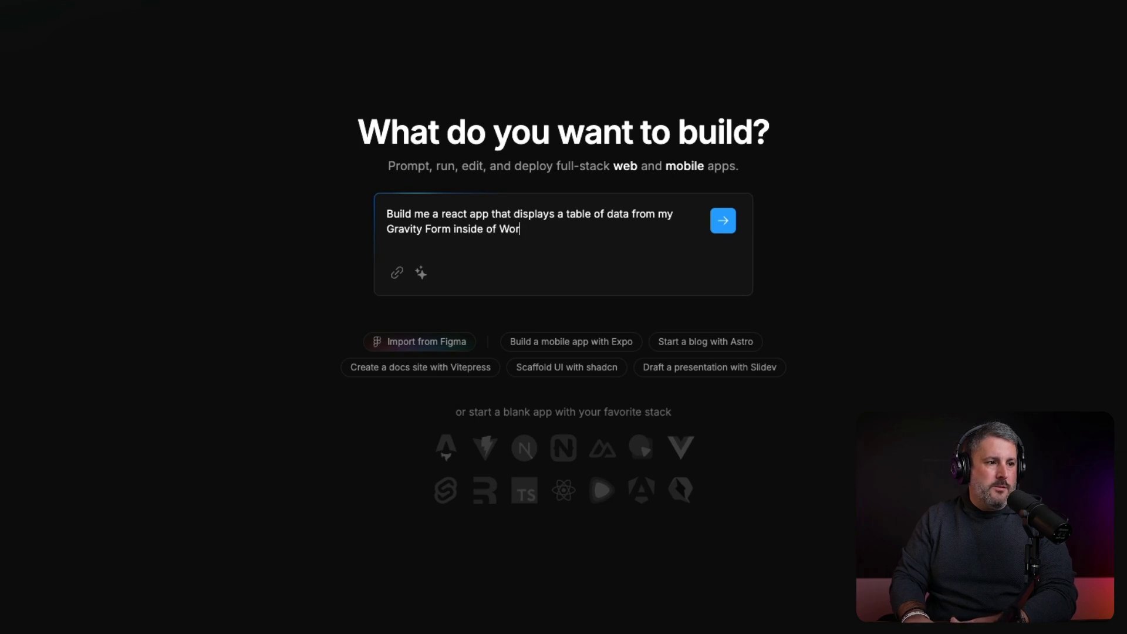
text(dPress )
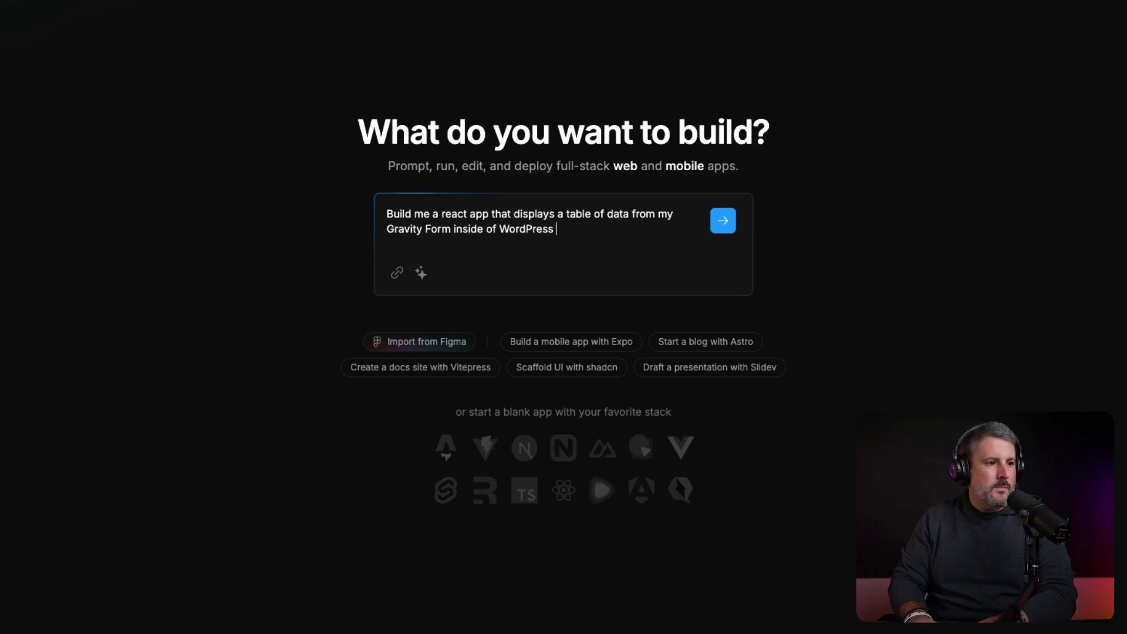
text(using the REST API.)
Add a 'Here are my keys:' line with the pasted API keys, then return to the form
key(shift+Return)
key(shift+Return)
text(Hre)
key(BackSpace)
key(BackSpace)
text(ere are m)
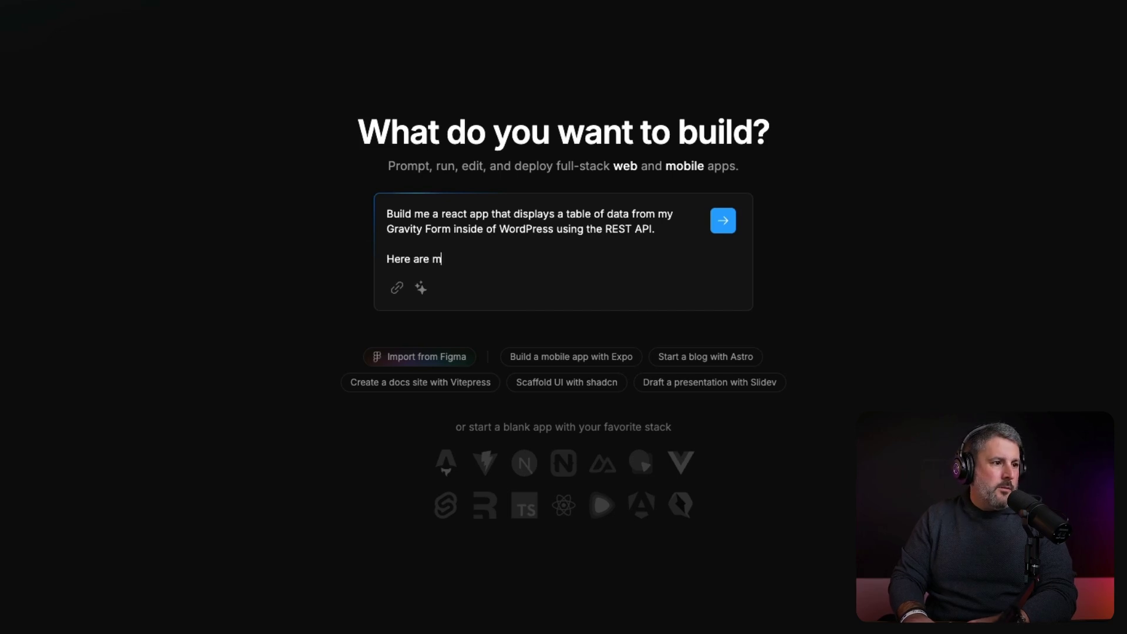
text(y keys:)
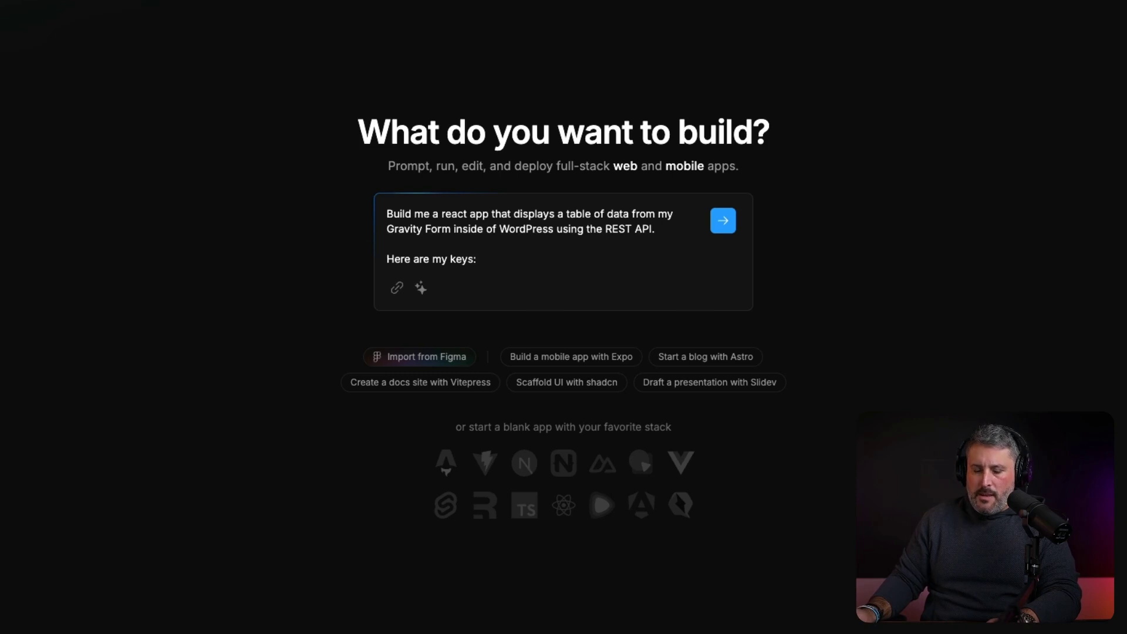
key(super+v)
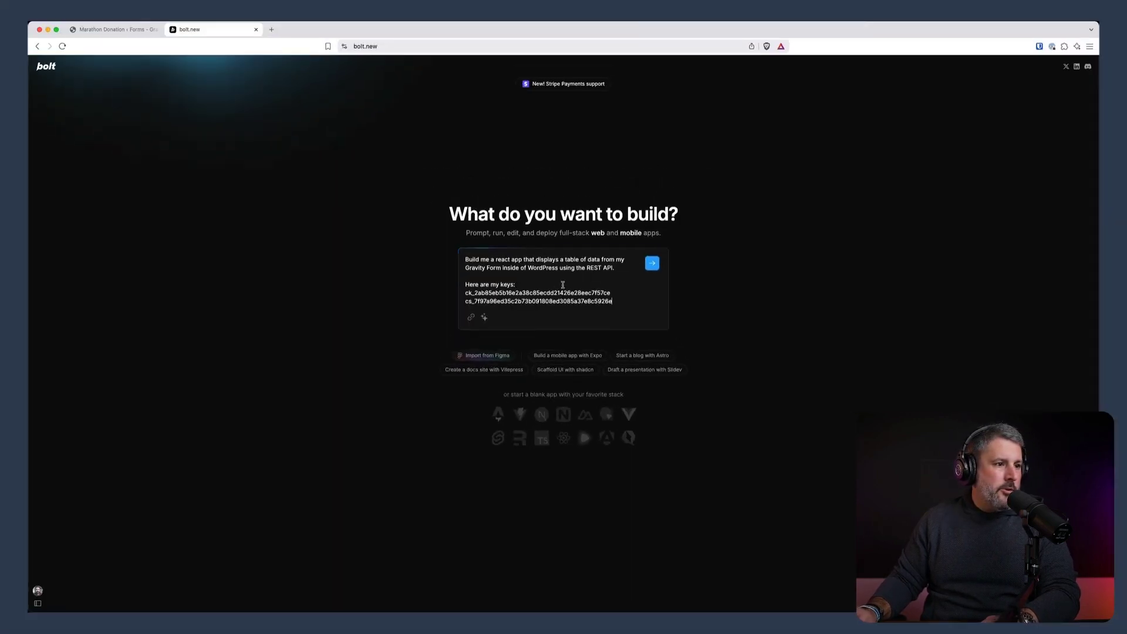
key(shift+Return)
key(shift+Return)
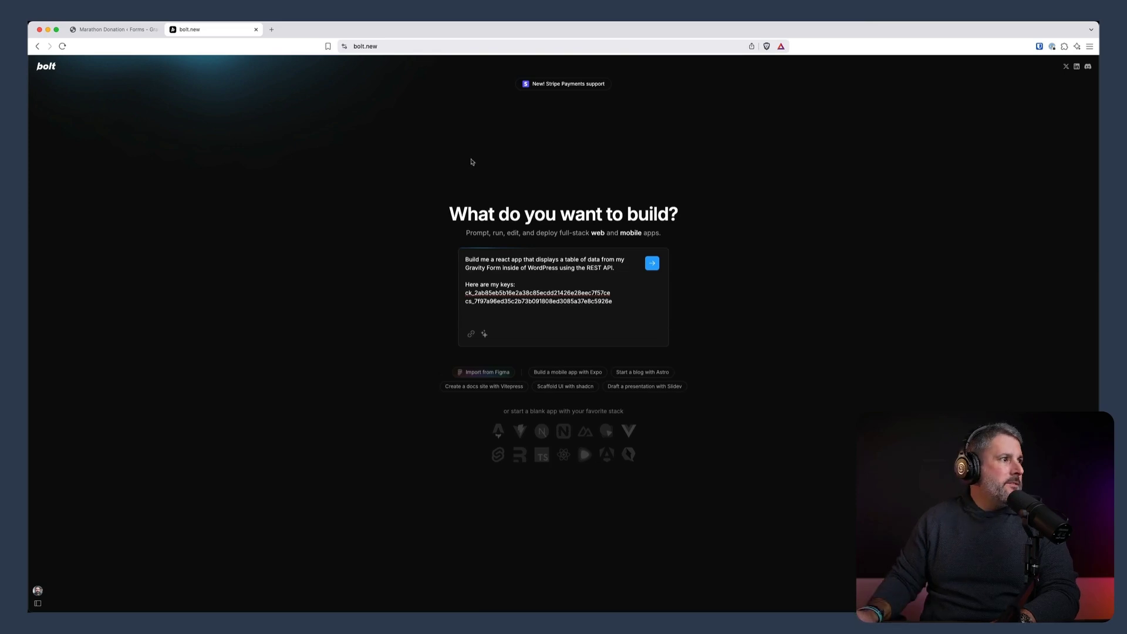
click(112, 30)
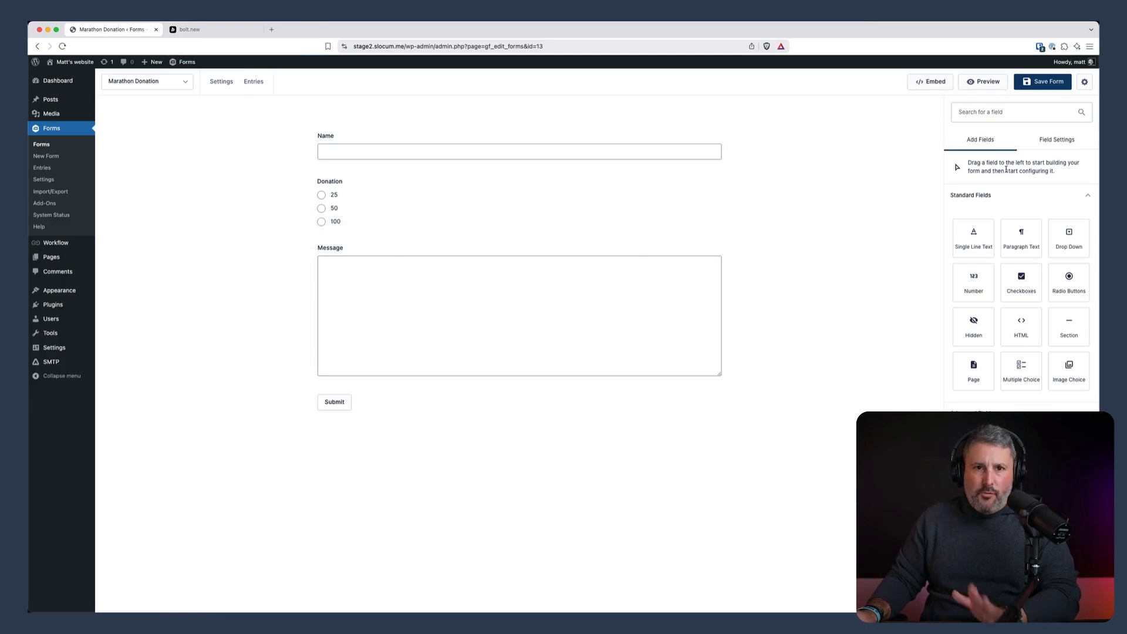
Show the Marathon Donation form's embed details and select its 'Form ID: 13' badge to copy
click(914, 85)
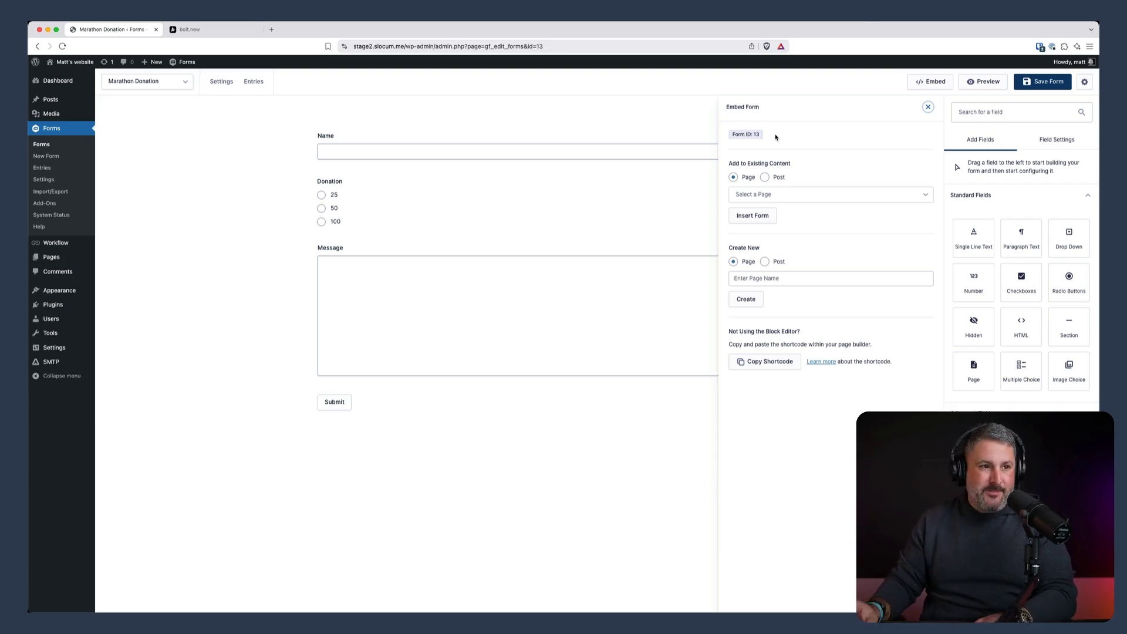
triple_click(747, 133)
key(super+c)
right_click(755, 136)
Copy Form ID 13 and add a 'Use Form ID: 13' line to the Bolt prompt
click(769, 153)
click(189, 29)
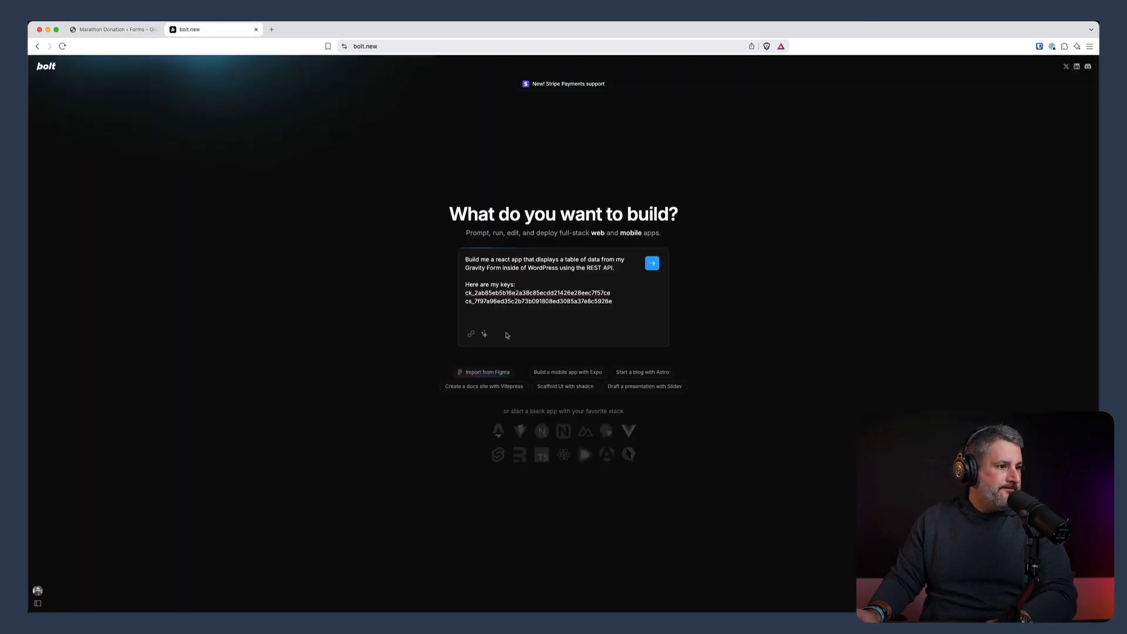
key(Return)
key(Return)
text(Use)
key(super+v)
key(Return)
key(Return)
key(BackSpace)
key(BackSpace)
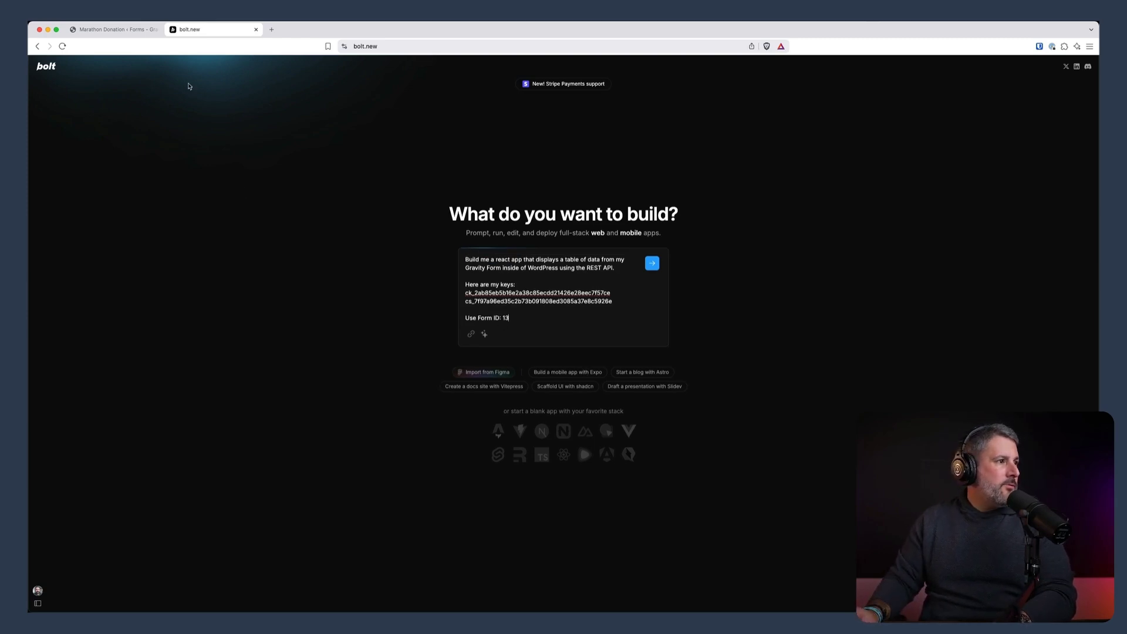
Add the line 'look for Name, Donation, and Message fields to display in our table.'
click(112, 31)
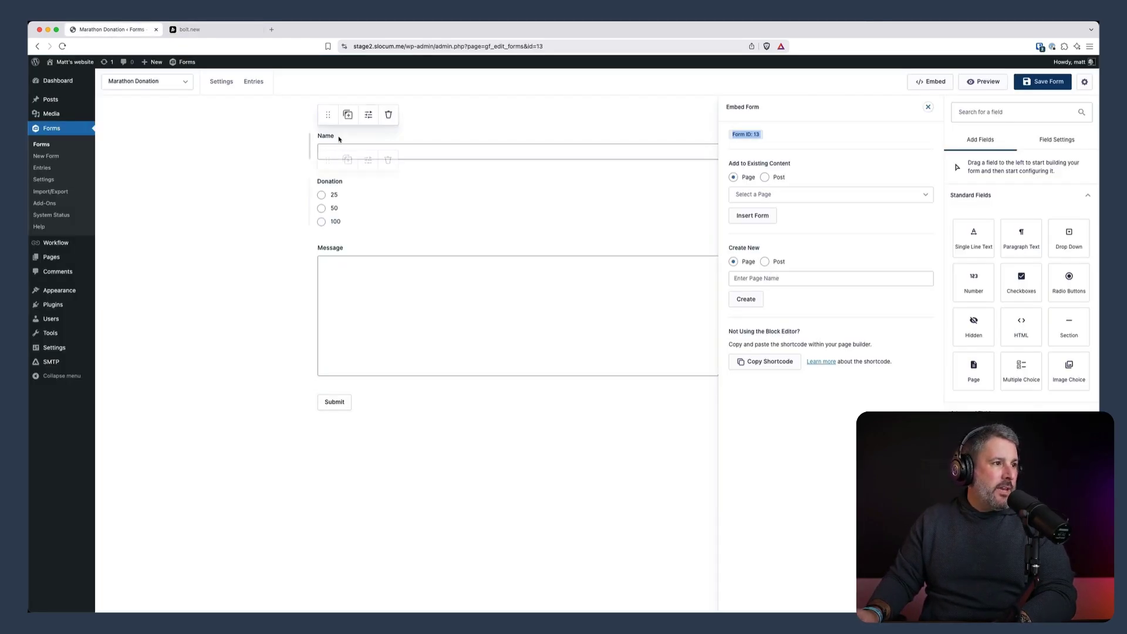
click(211, 29)
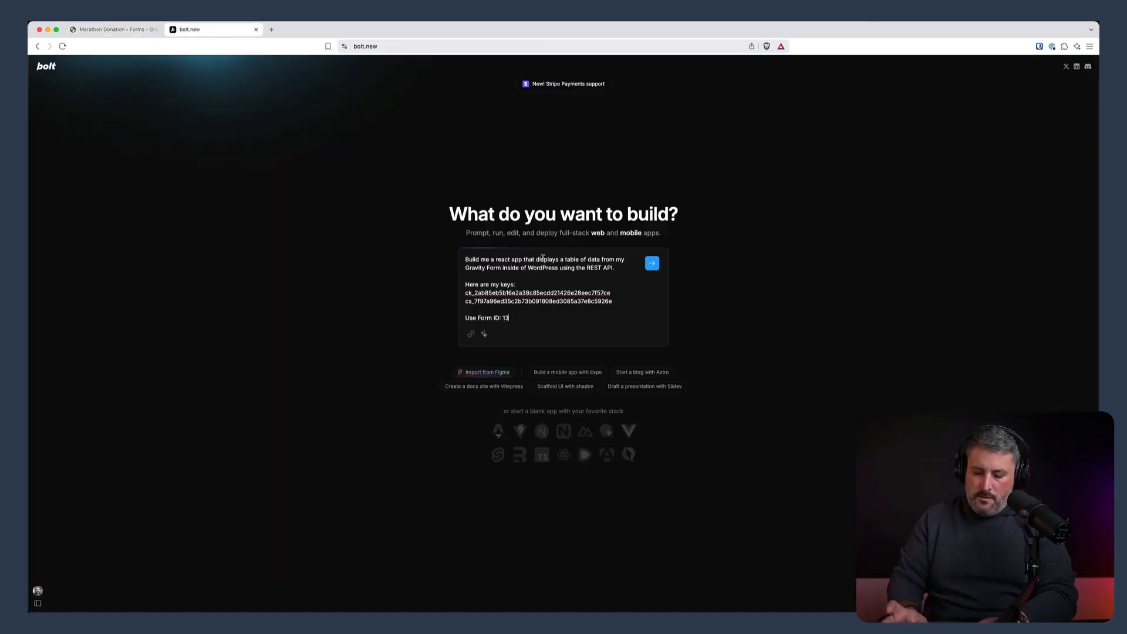
key(shift+Return)
key(shift+Return)
text(look for Name, Dona)
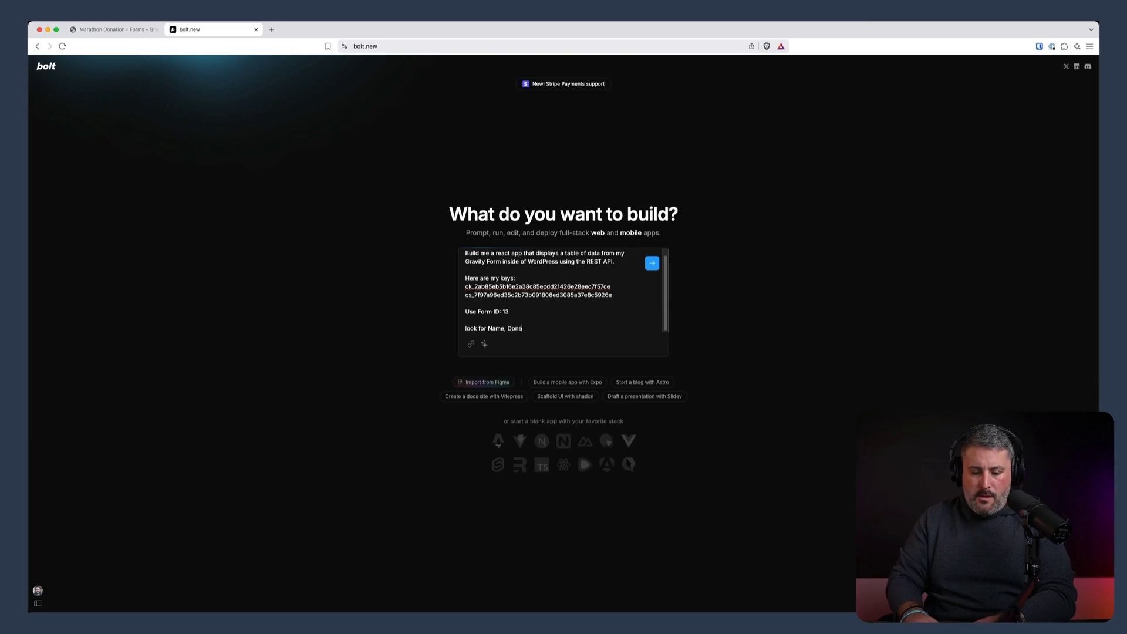
text(tion, and Message fields to display)
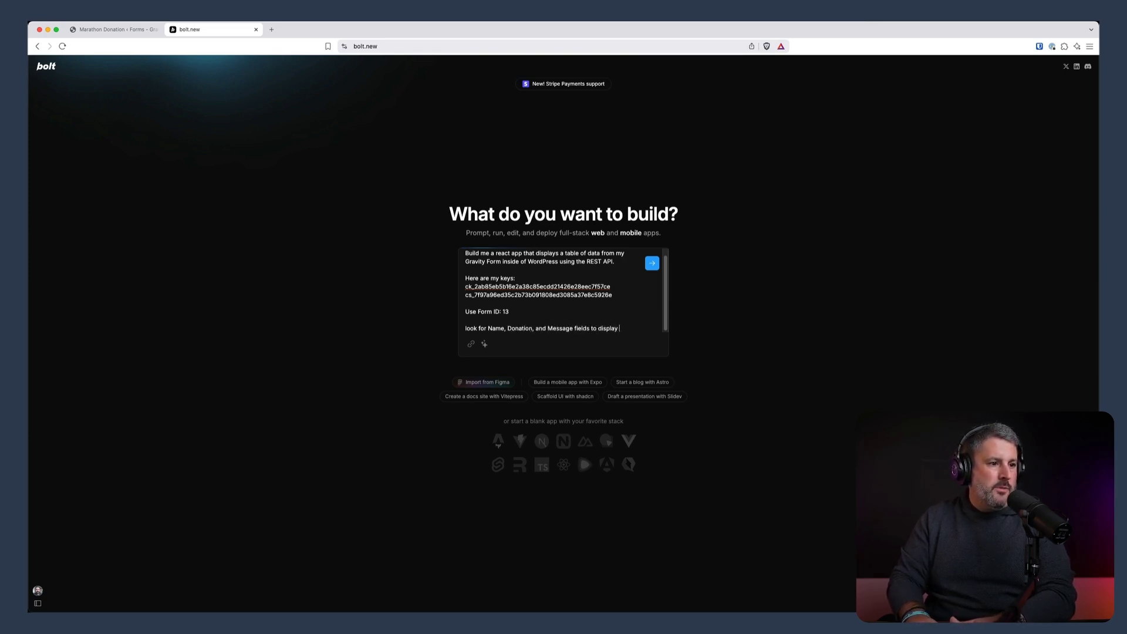
text( in our table.)
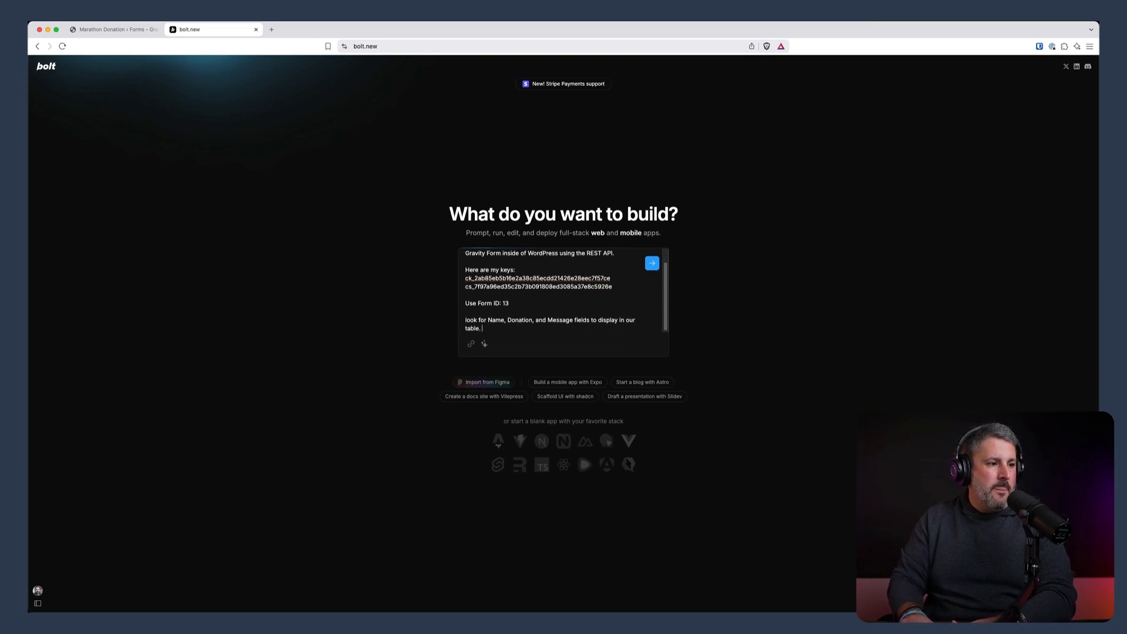
click(131, 31)
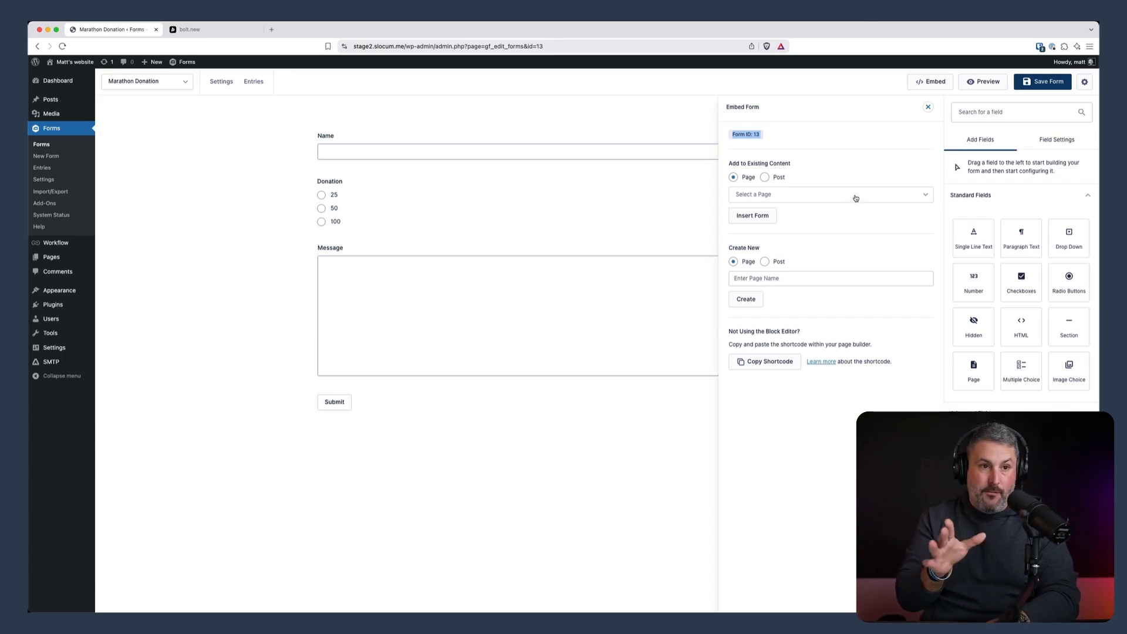
Check the Name, Donation and Message field settings and IDs, then go back to the Bolt prompt
click(834, 172)
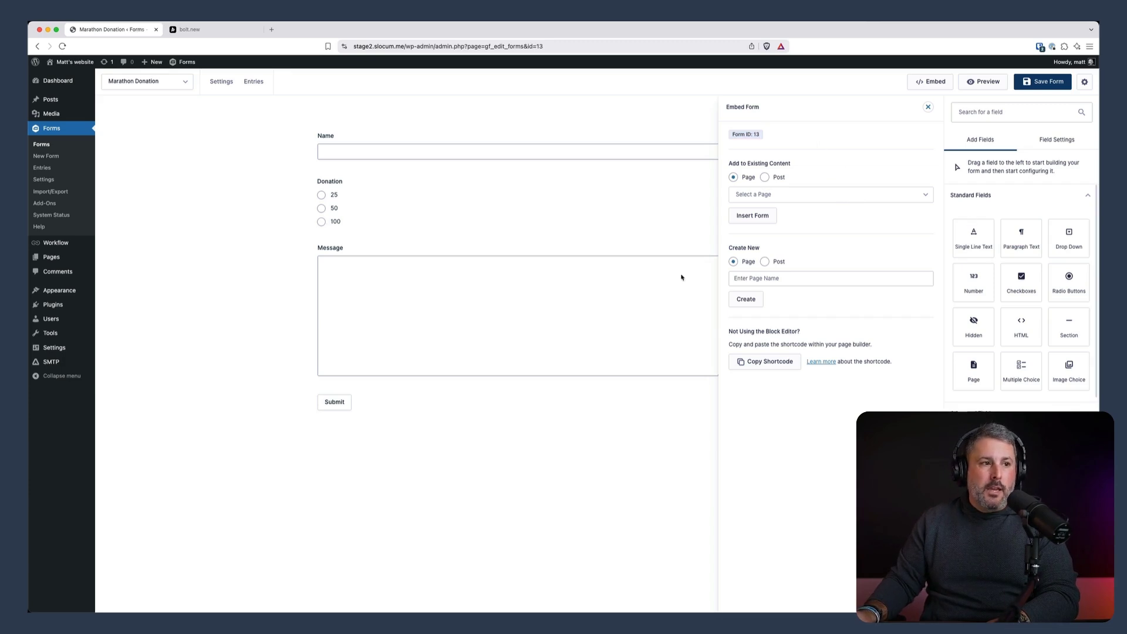
mouse_move(378, 123)
click(326, 116)
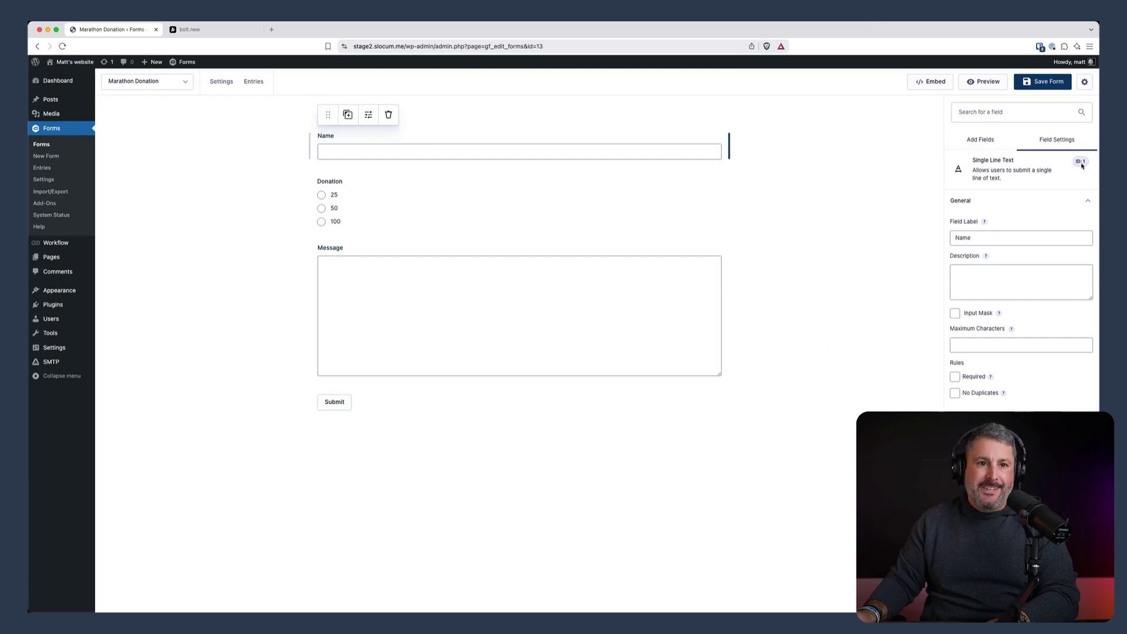
click(335, 176)
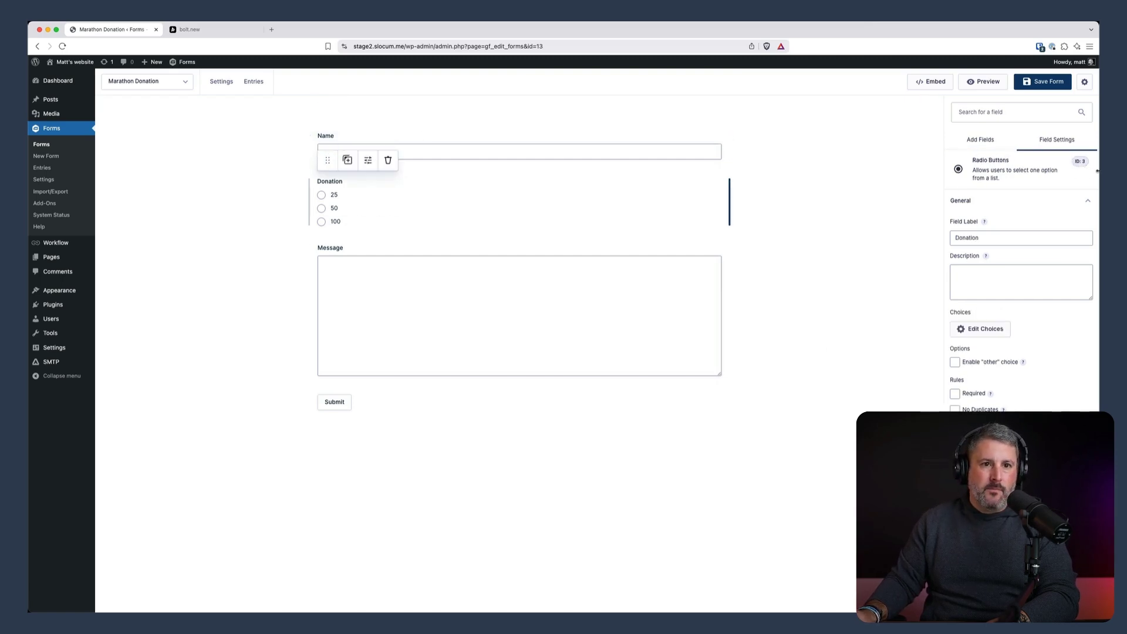
click(331, 241)
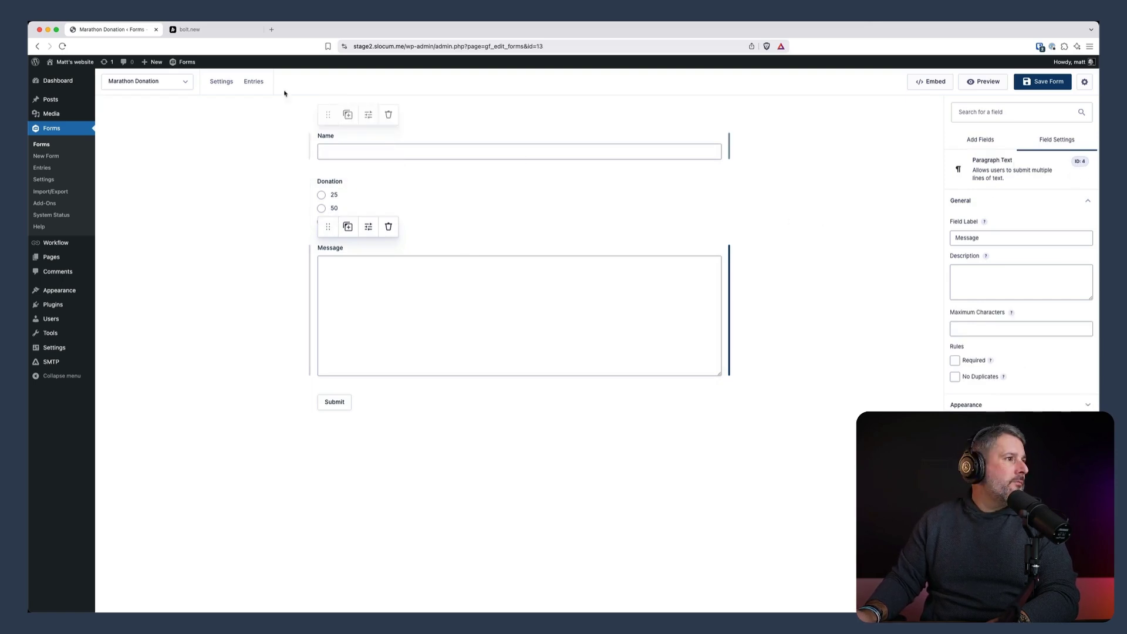
click(220, 32)
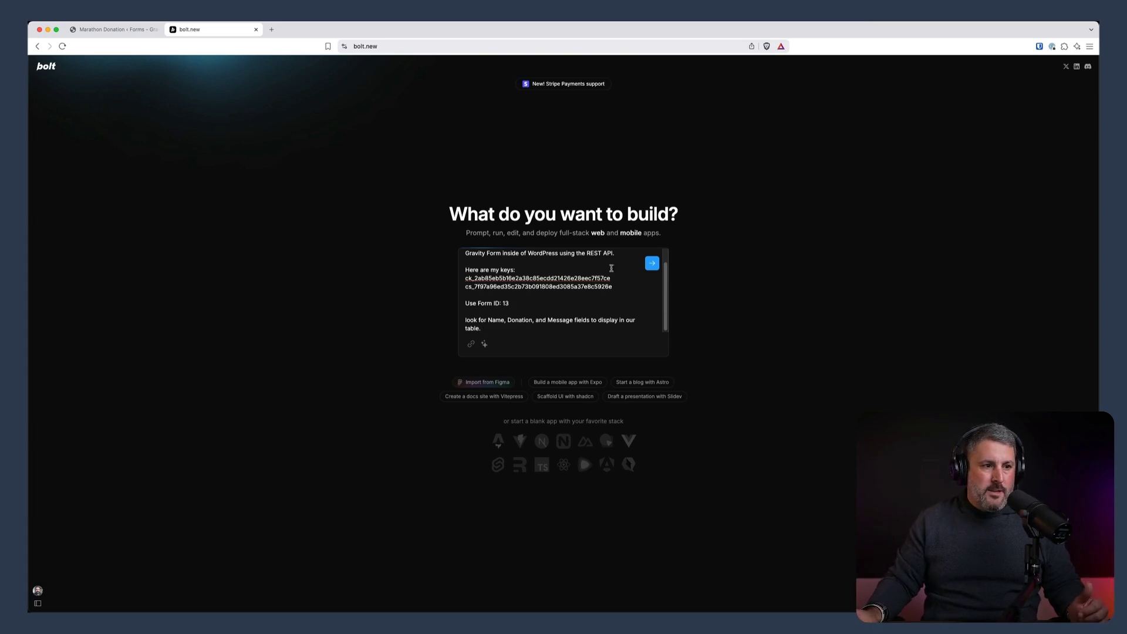
Submit the Gravity Forms table prompt so Bolt builds the React app
click(652, 264)
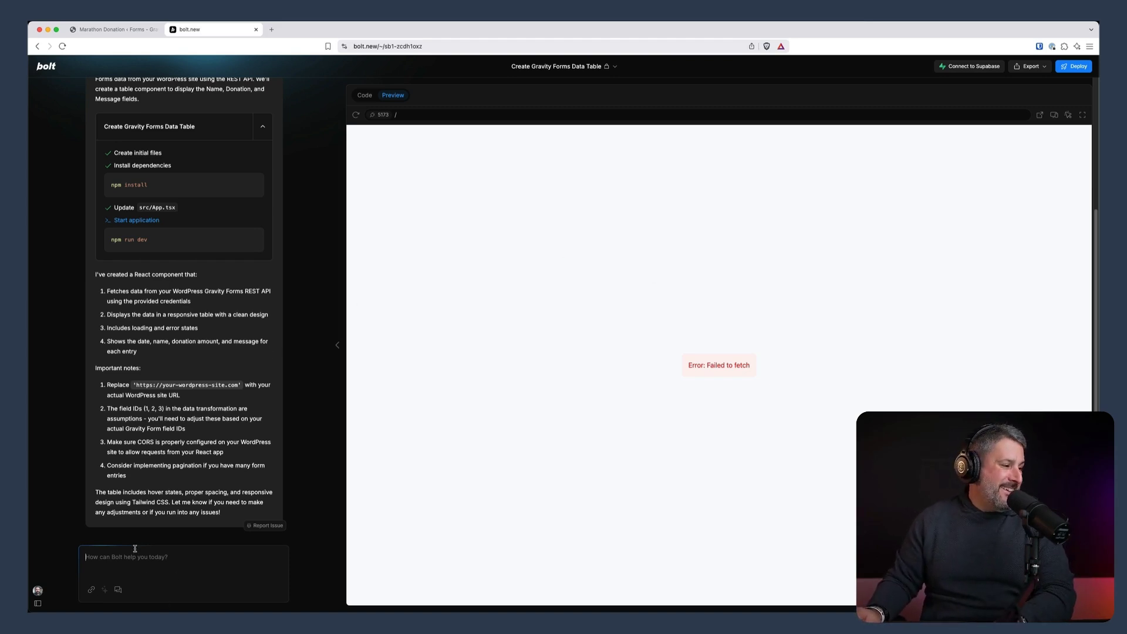
Send Bolt the message 'my URL is' with the WordPress site URL, then return to the form editor
text(https://stage2.slocum.me/)
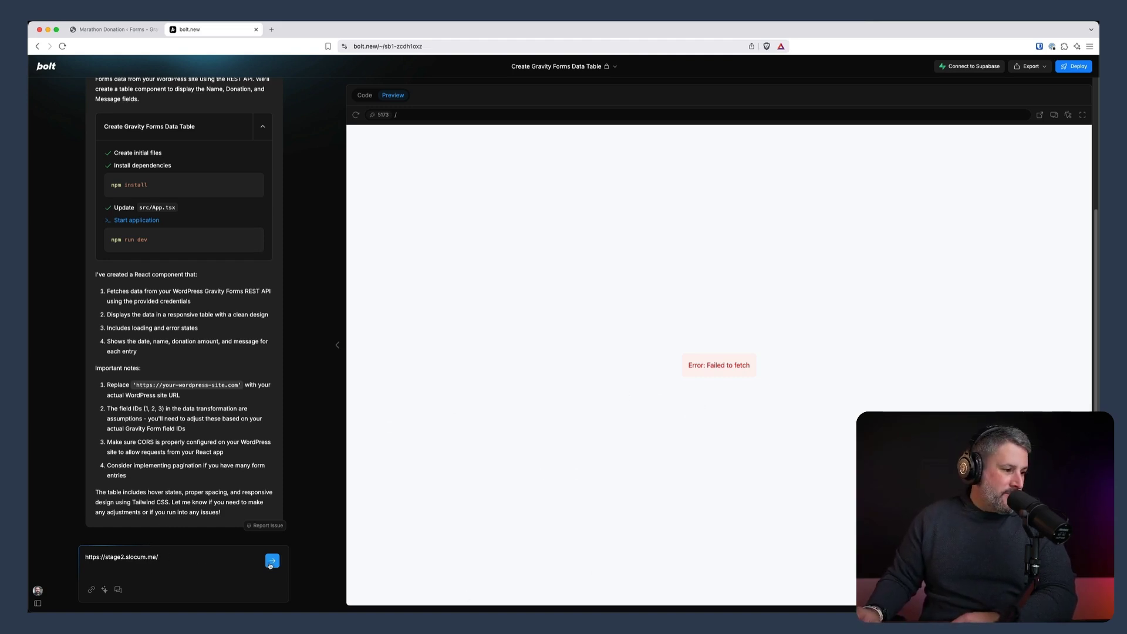
key(super+Left)
text(my URL is)
key(Return)
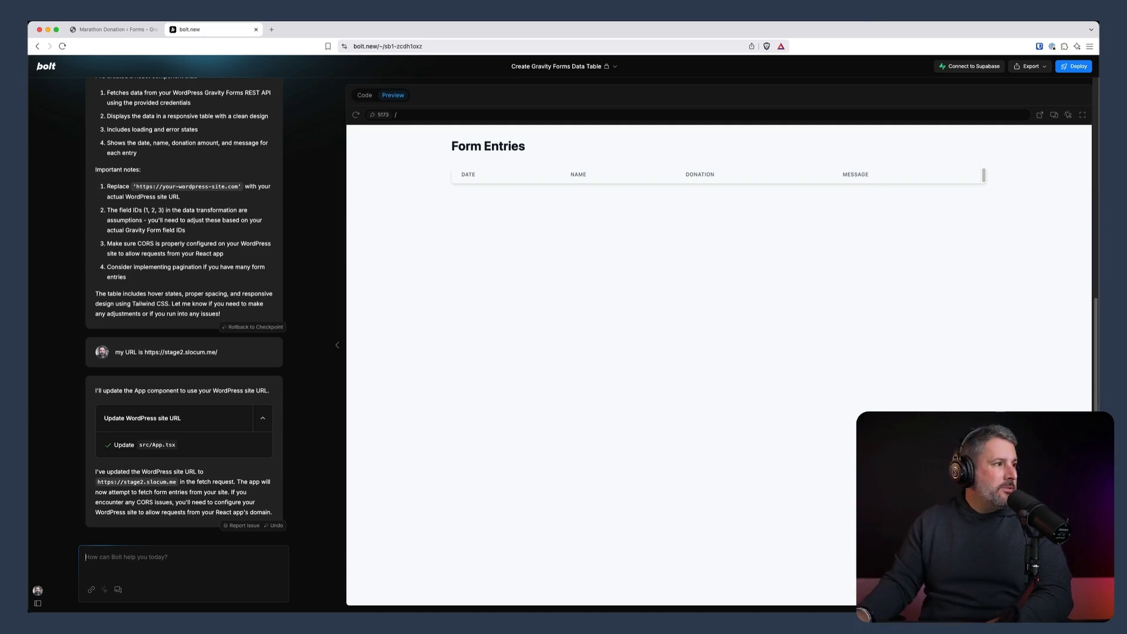
click(115, 29)
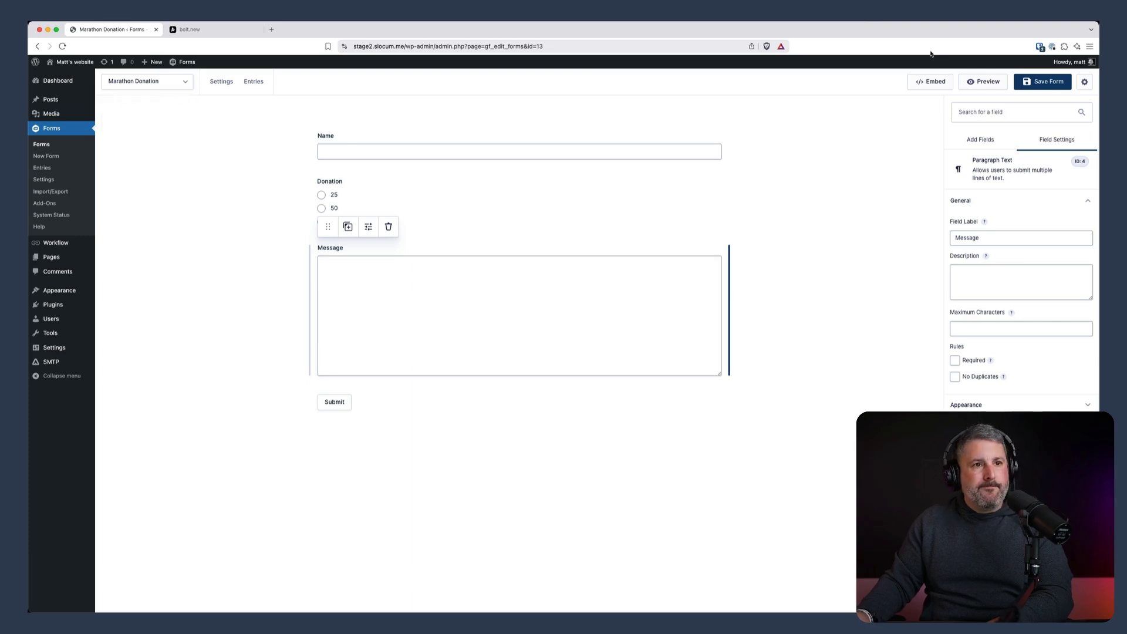
Create and publish a new page named 'Marathon' that embeds the donation form
click(934, 85)
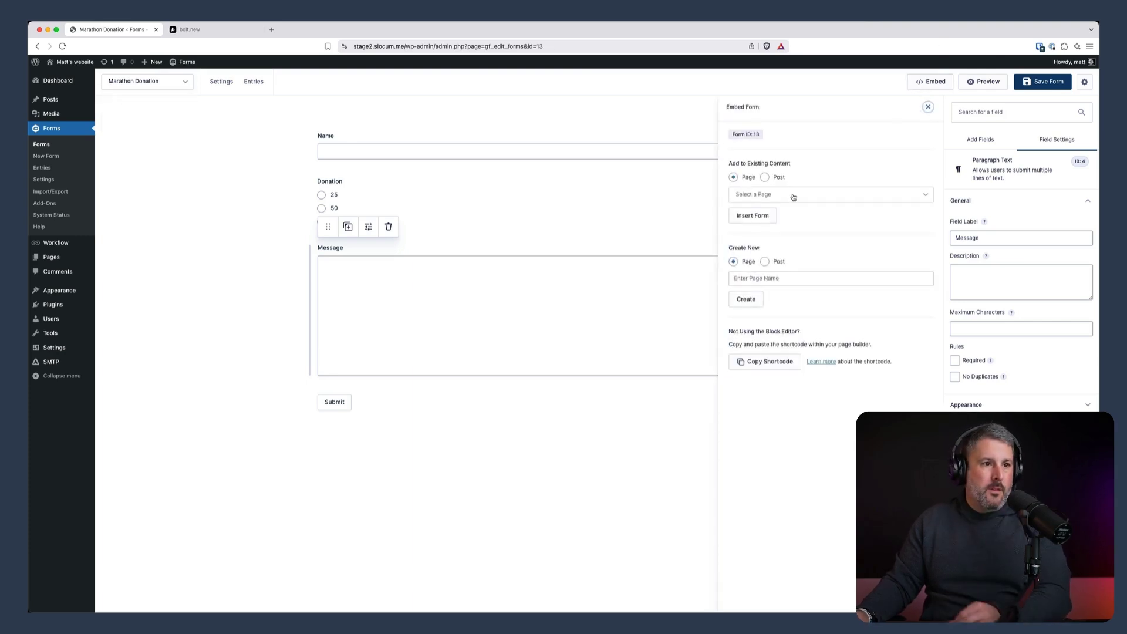
click(755, 278)
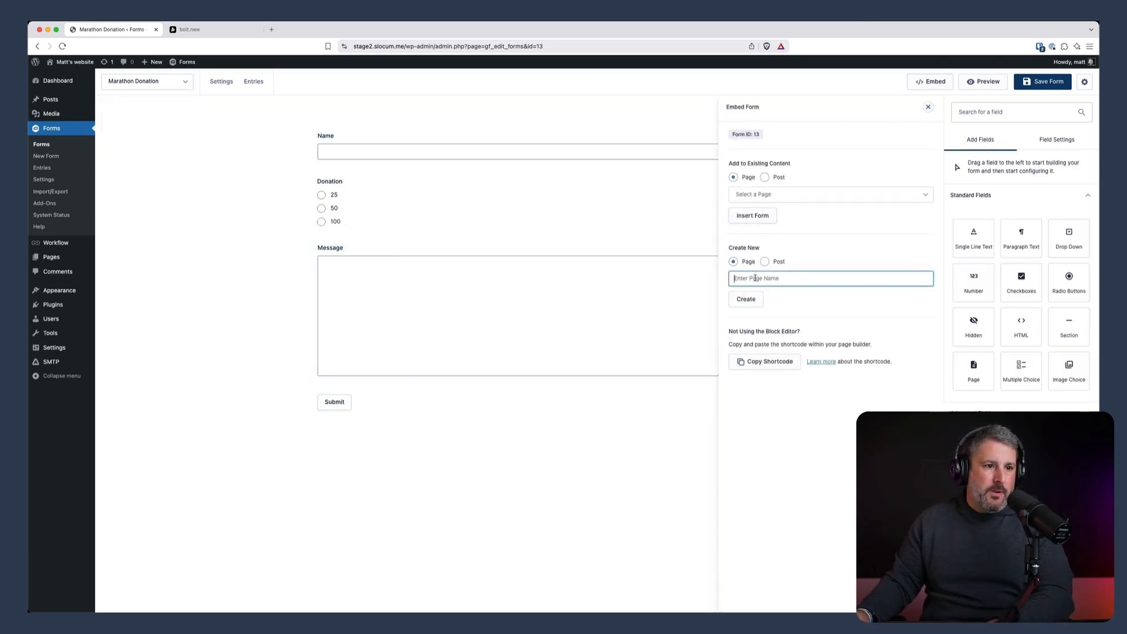
text(Marathon)
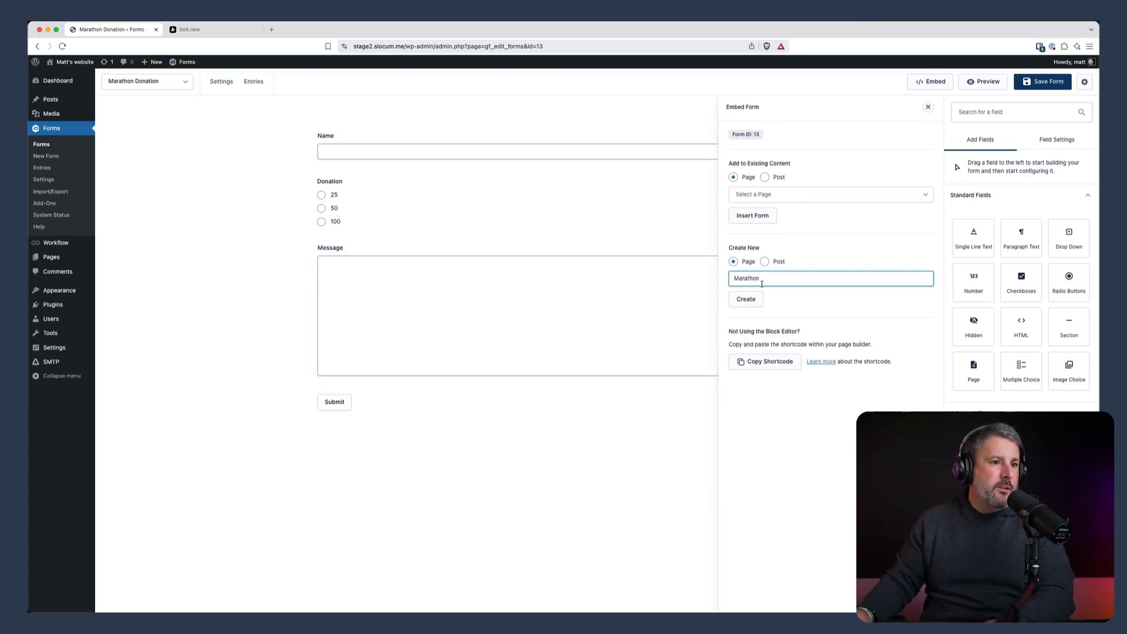
click(747, 300)
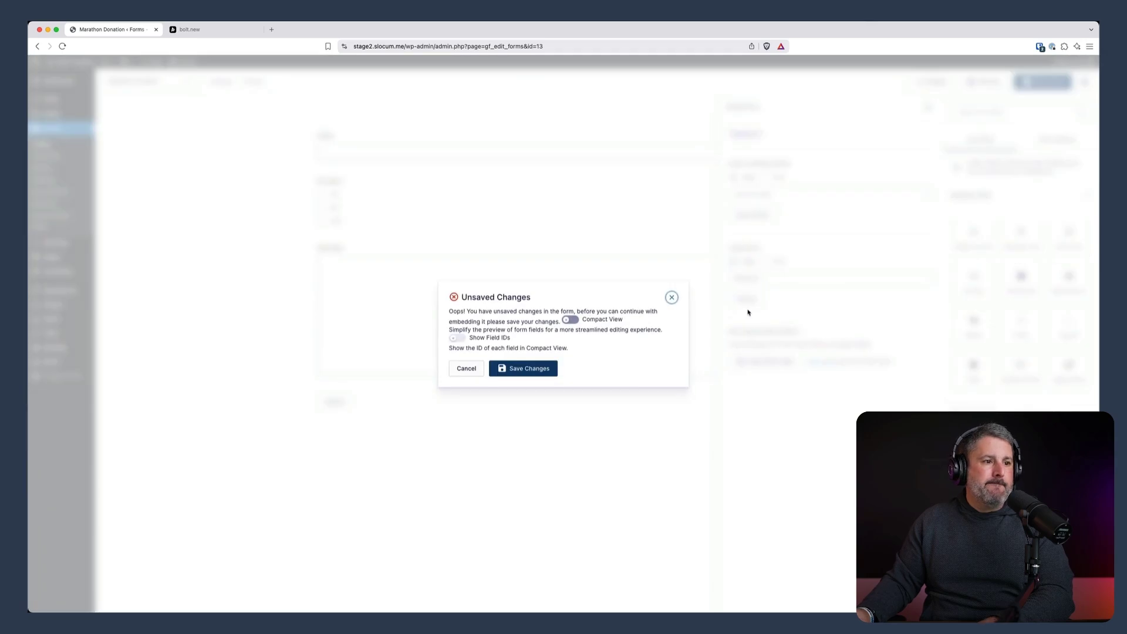
click(535, 369)
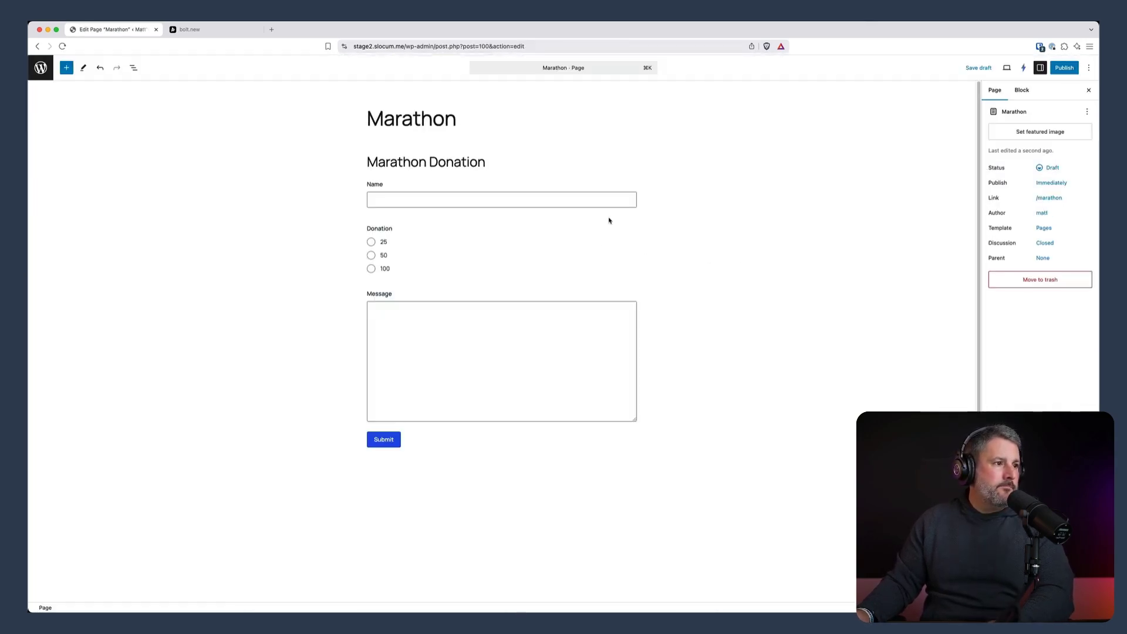
click(1065, 68)
click(1070, 68)
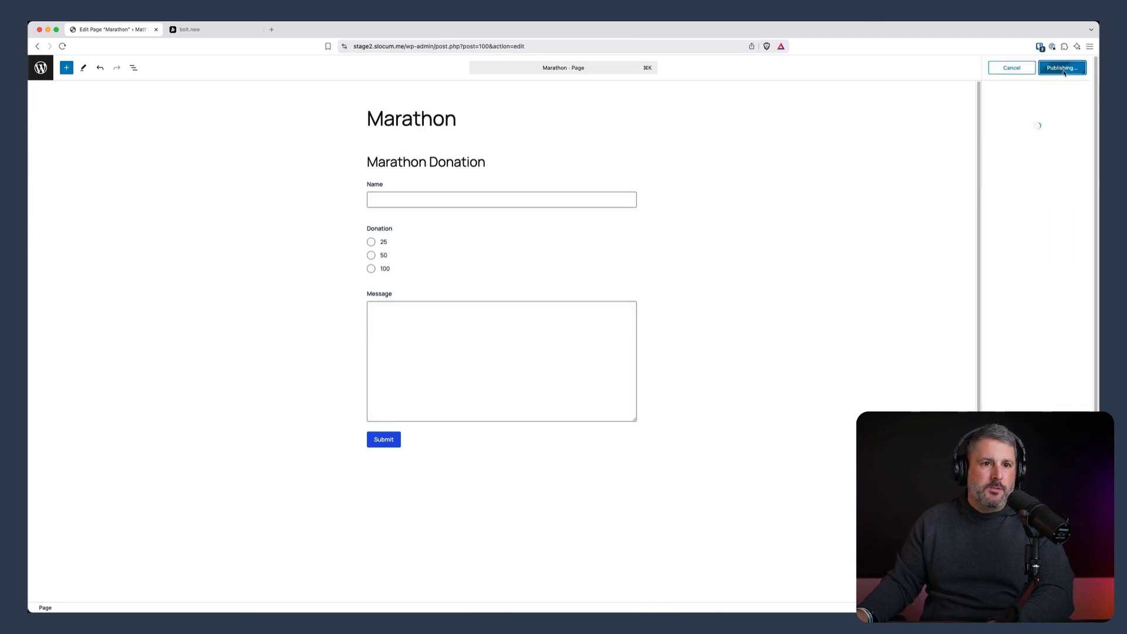
On the live page, submit a 100 donation with the message 'Here's the first donation!'
click(1012, 164)
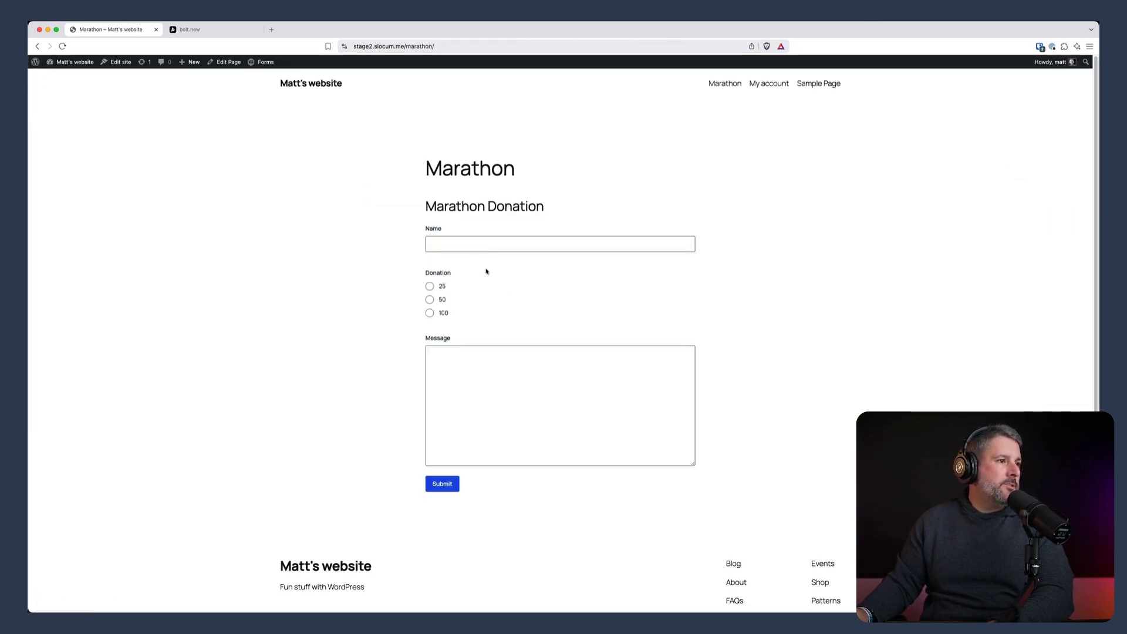
text(Matt)
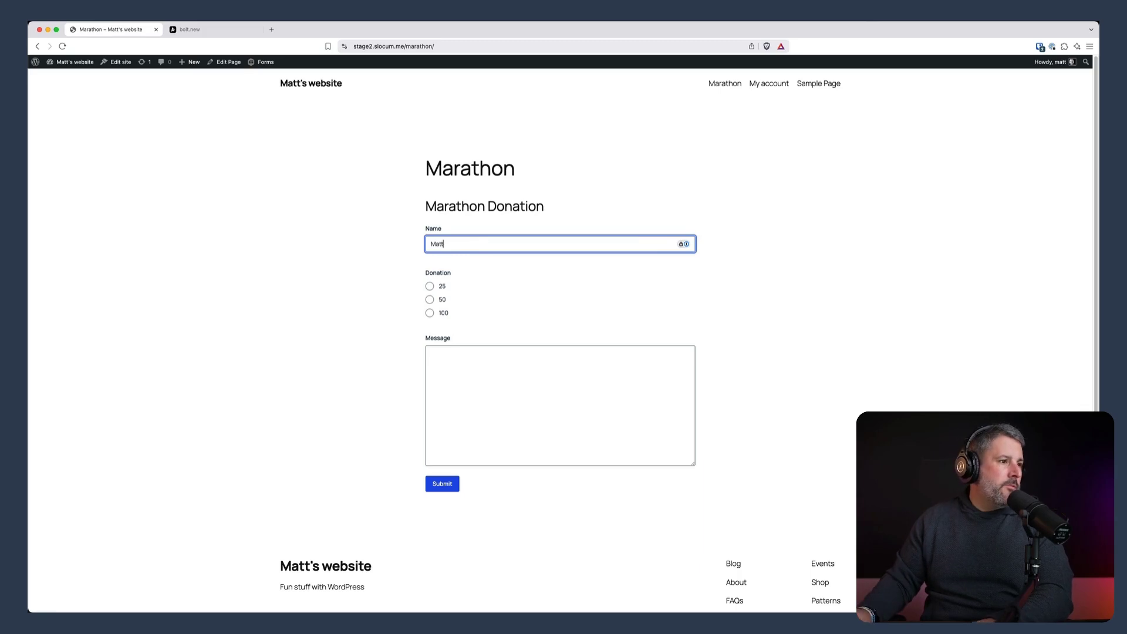
click(430, 318)
click(445, 353)
text(Here's the first donation!)
click(451, 487)
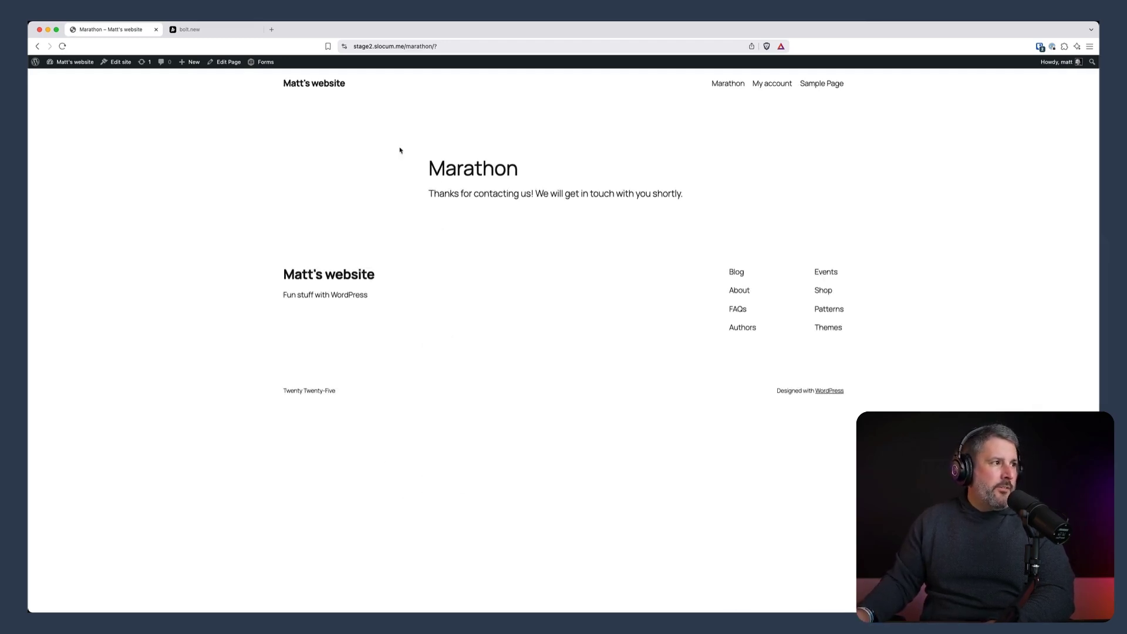
click(63, 76)
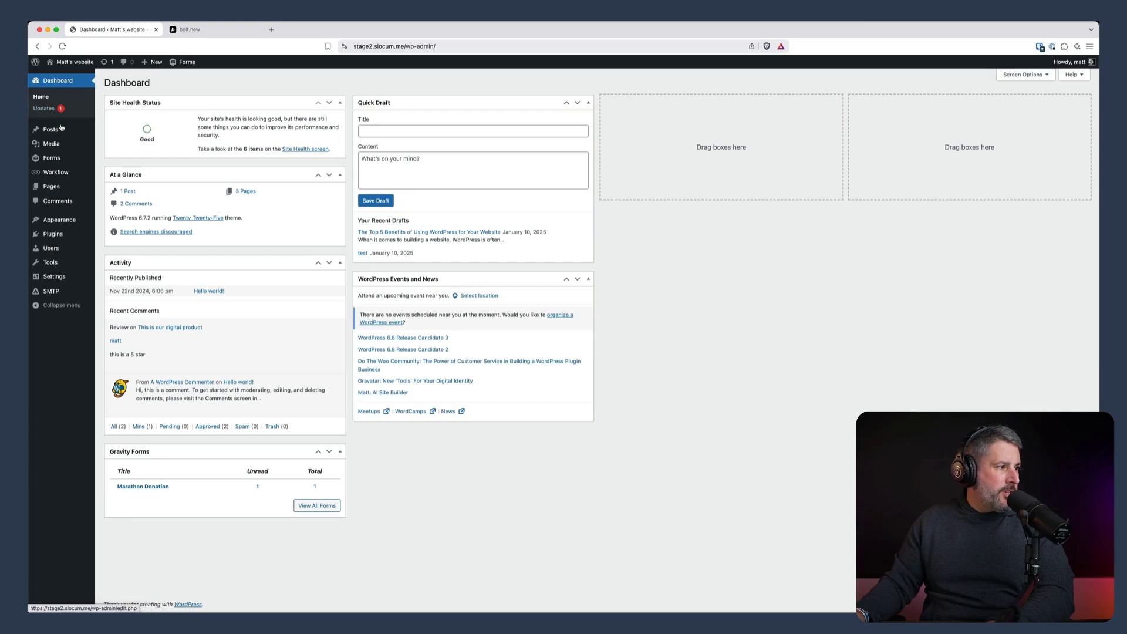
Check Forms > Entries for the new Marathon Donation entry, then reload the Bolt preview
mouse_move(64, 157)
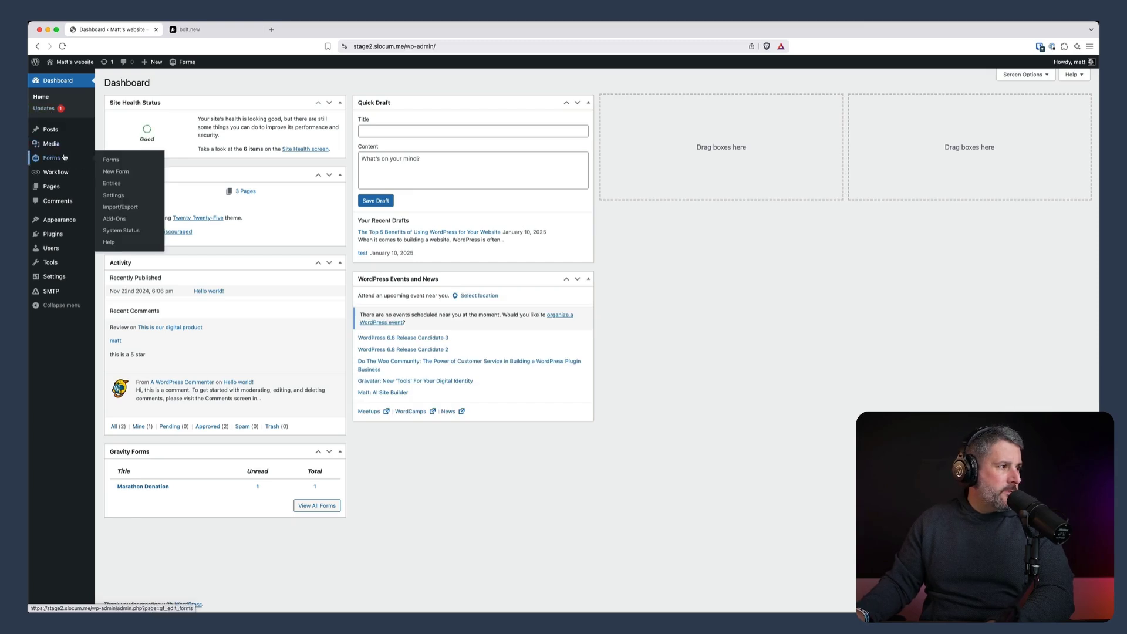
click(112, 184)
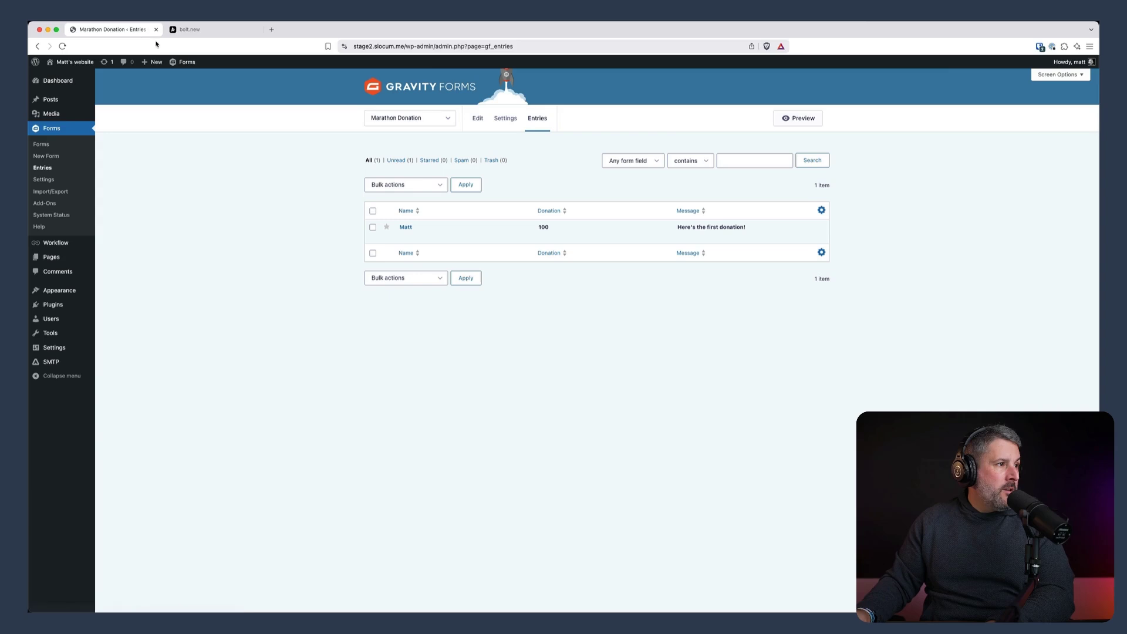
click(194, 30)
click(357, 115)
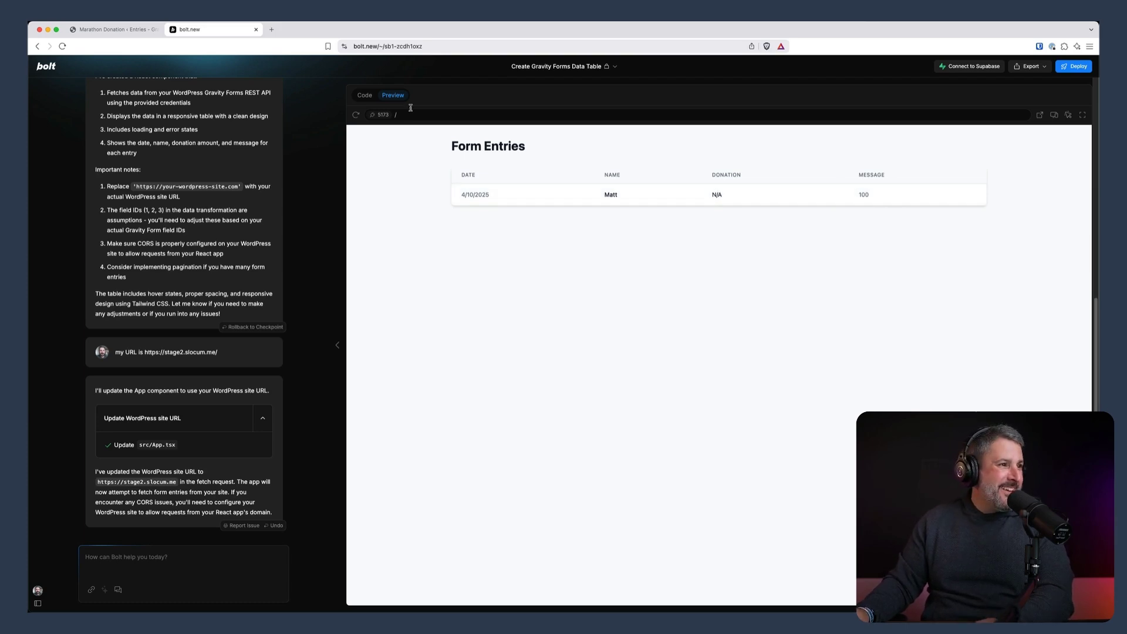
Open the Marathon Donation form in the editor and check the Name field's ID
click(135, 29)
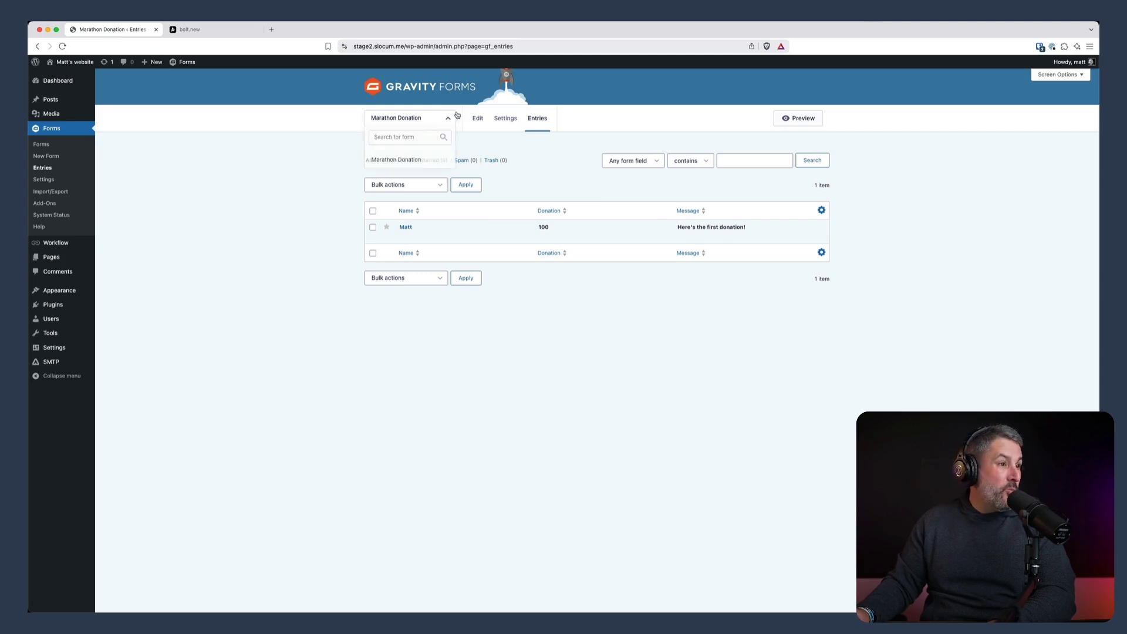
click(416, 119)
click(478, 118)
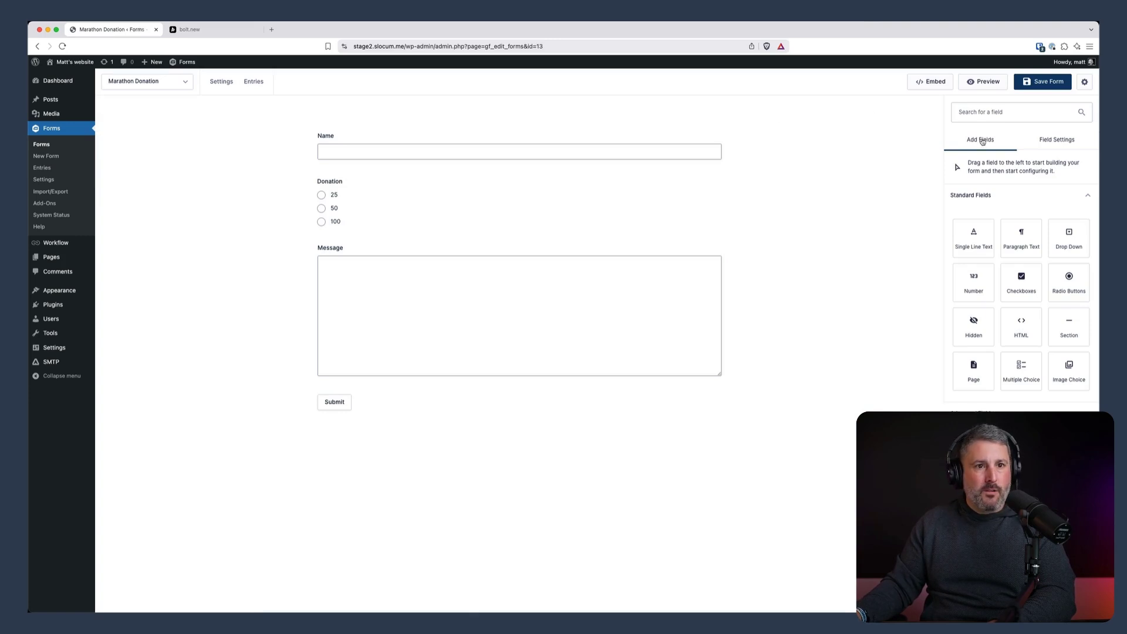
click(609, 165)
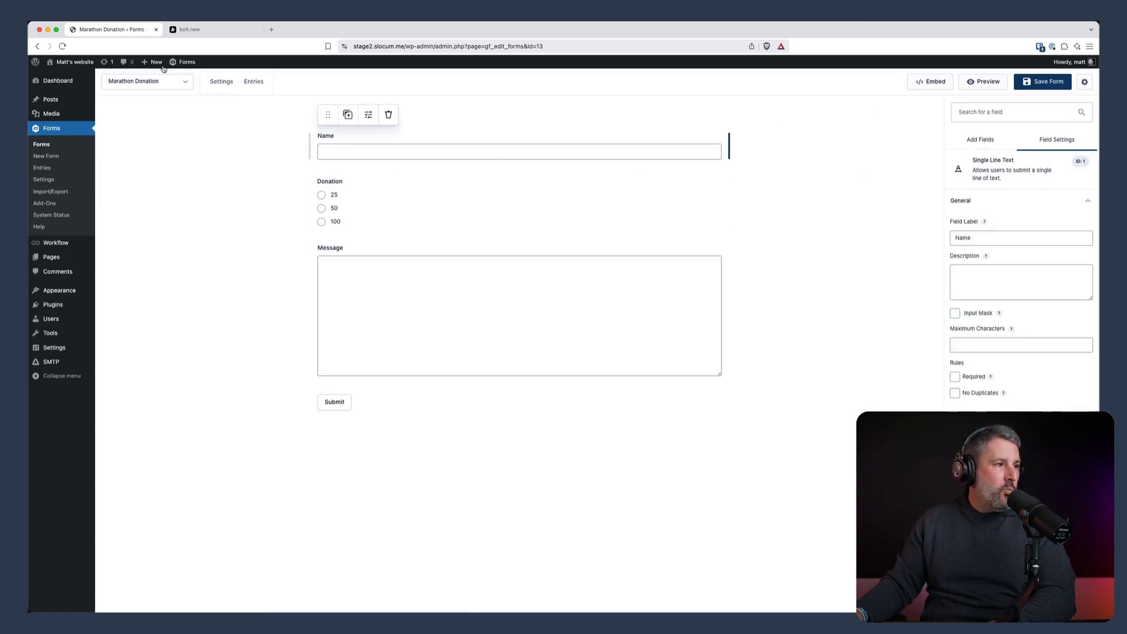
Draft a Bolt message about the correct field IDs, listing 'Name is ID1' and 'Donation is'
click(204, 32)
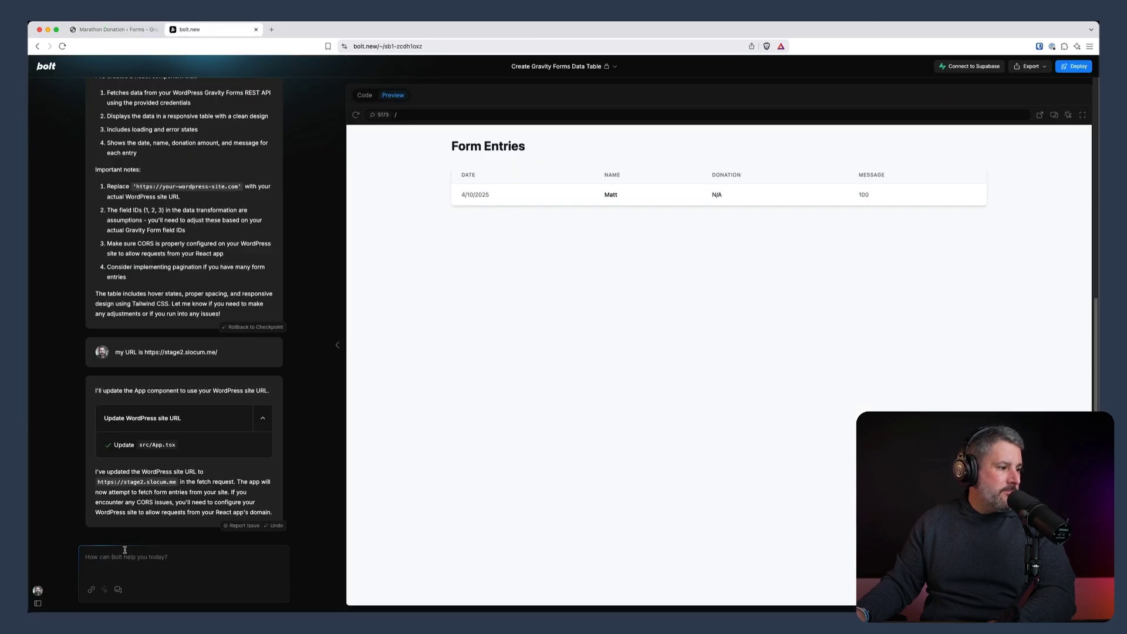
text(Let's )
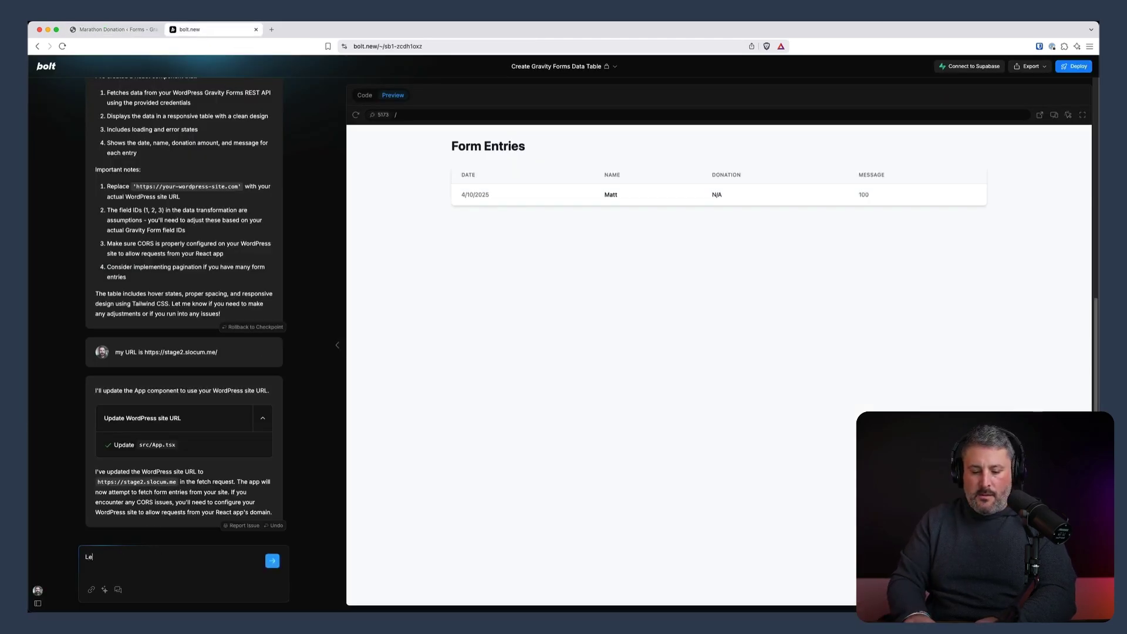
text(make sure)
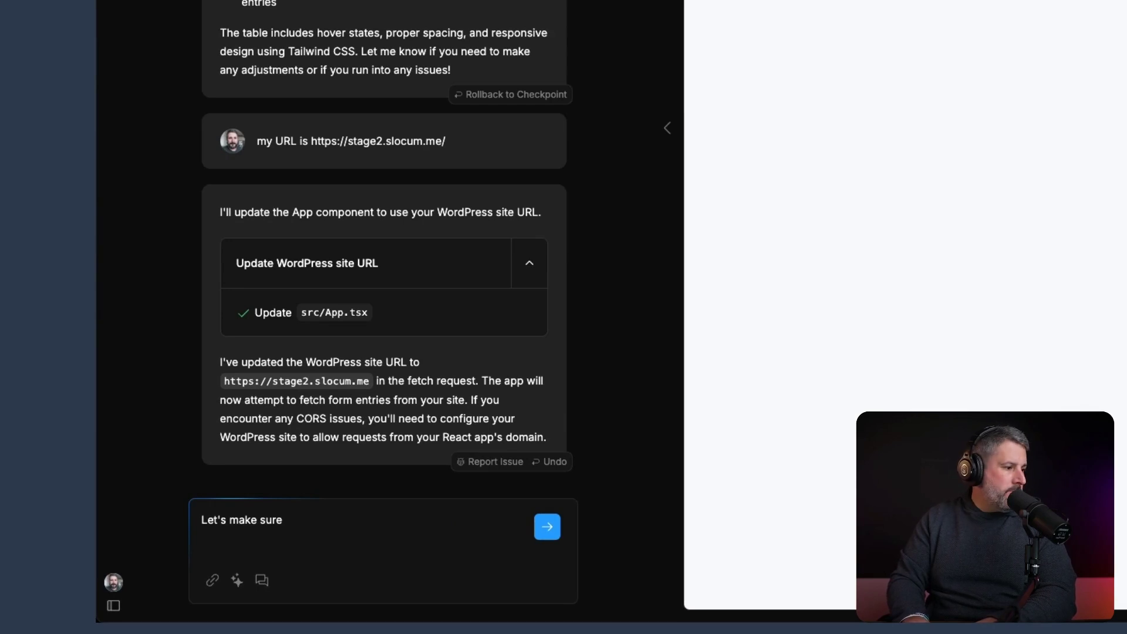
text( that we're looking at)
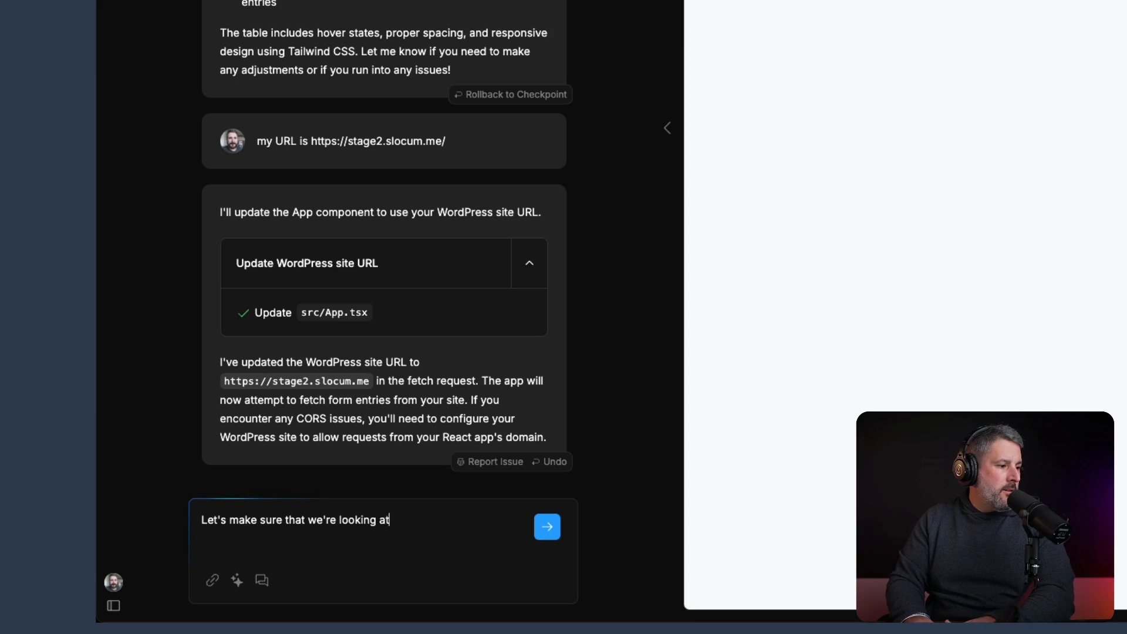
text( the correc)
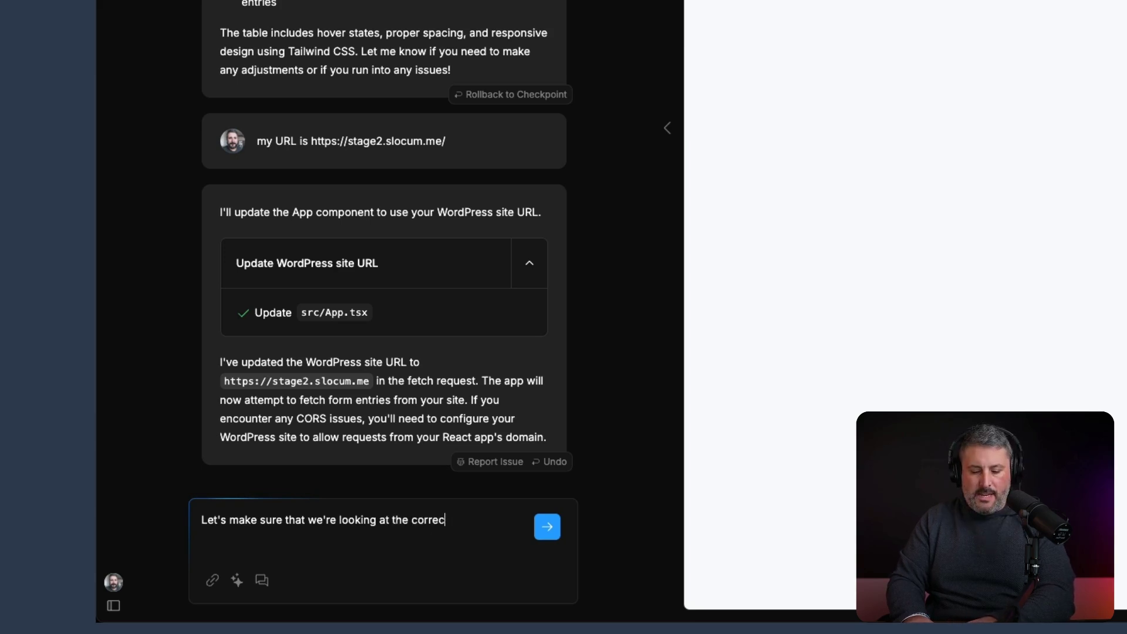
text(t field IDs in)
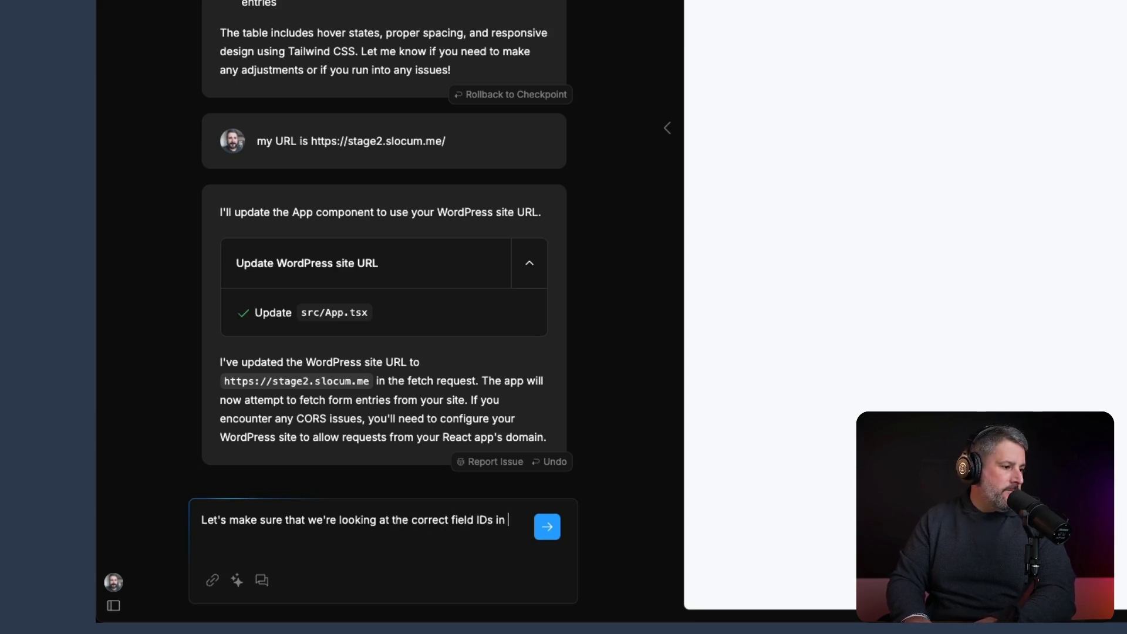
text( our Gravity)
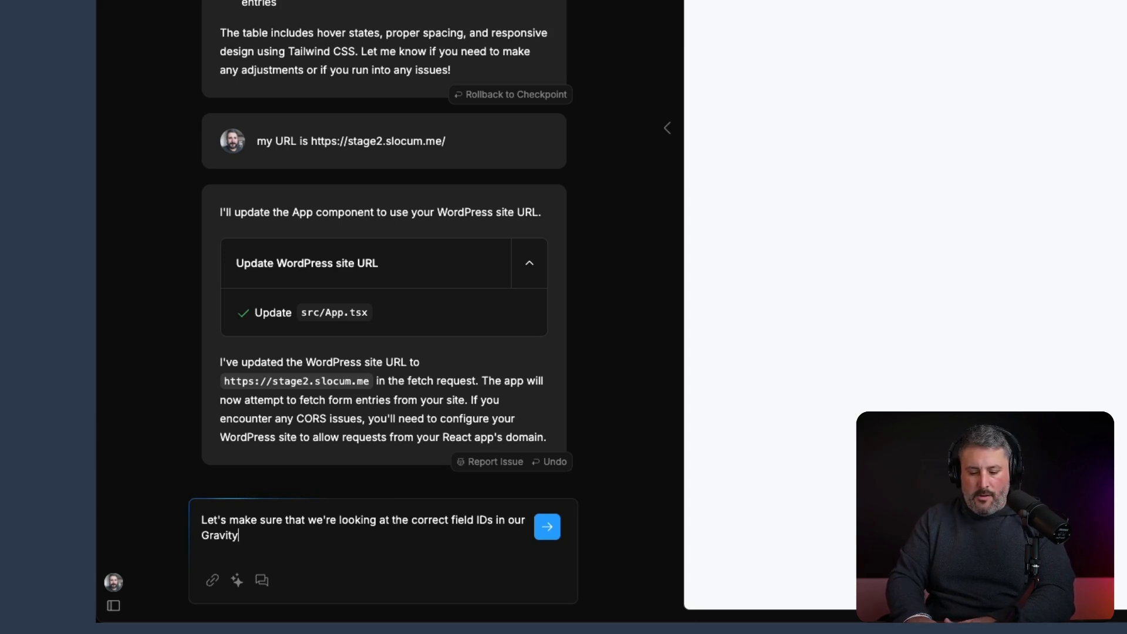
text( Form:)
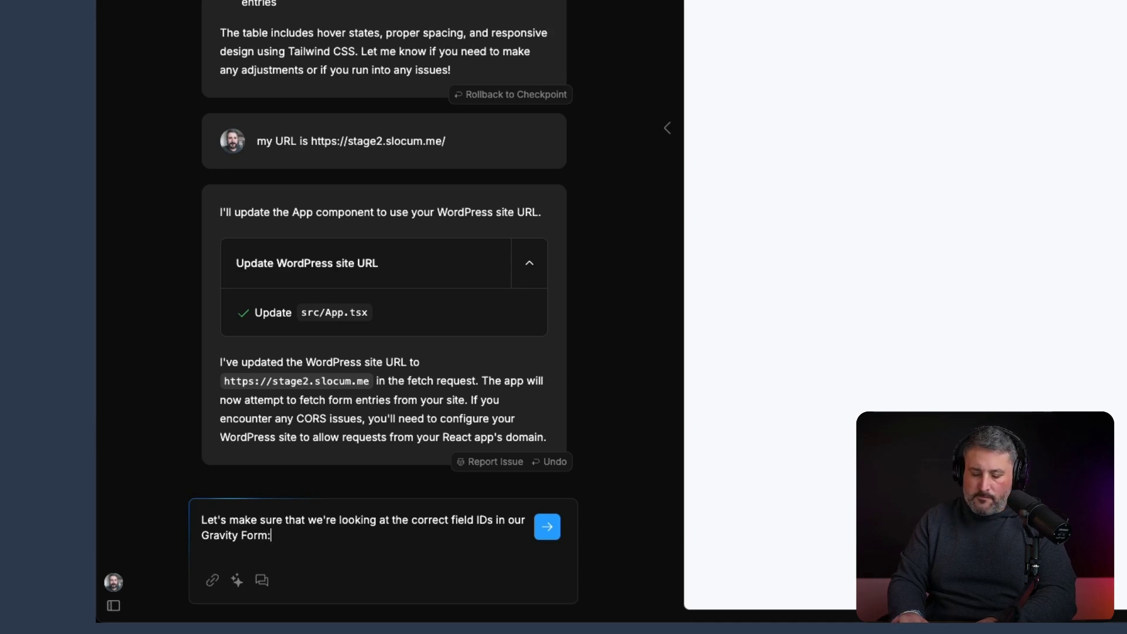
key(shift+Return)
text(Name is ID1)
key(shift+Return)
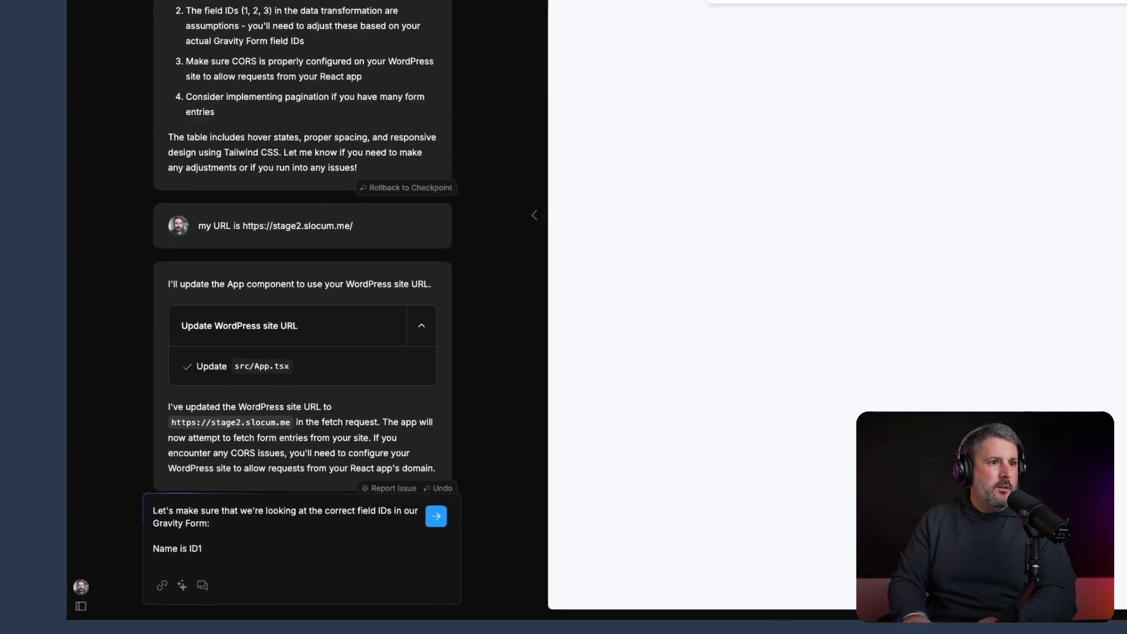
text(Donation is)
Look up the Donation and Message field IDs in the form editor
click(107, 27)
click(569, 186)
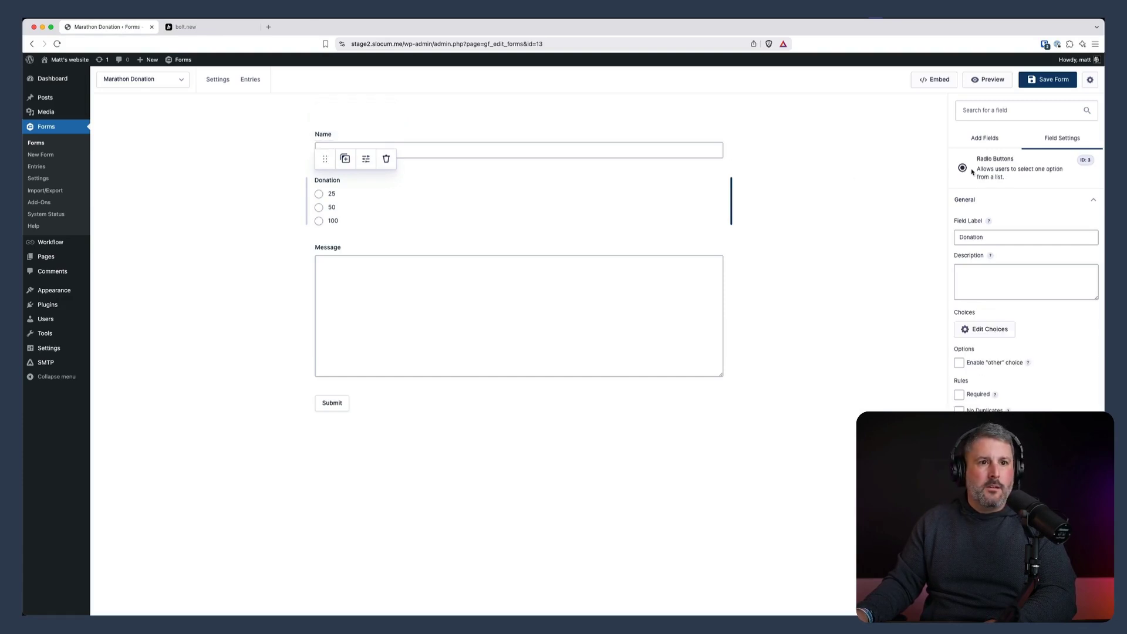
click(353, 264)
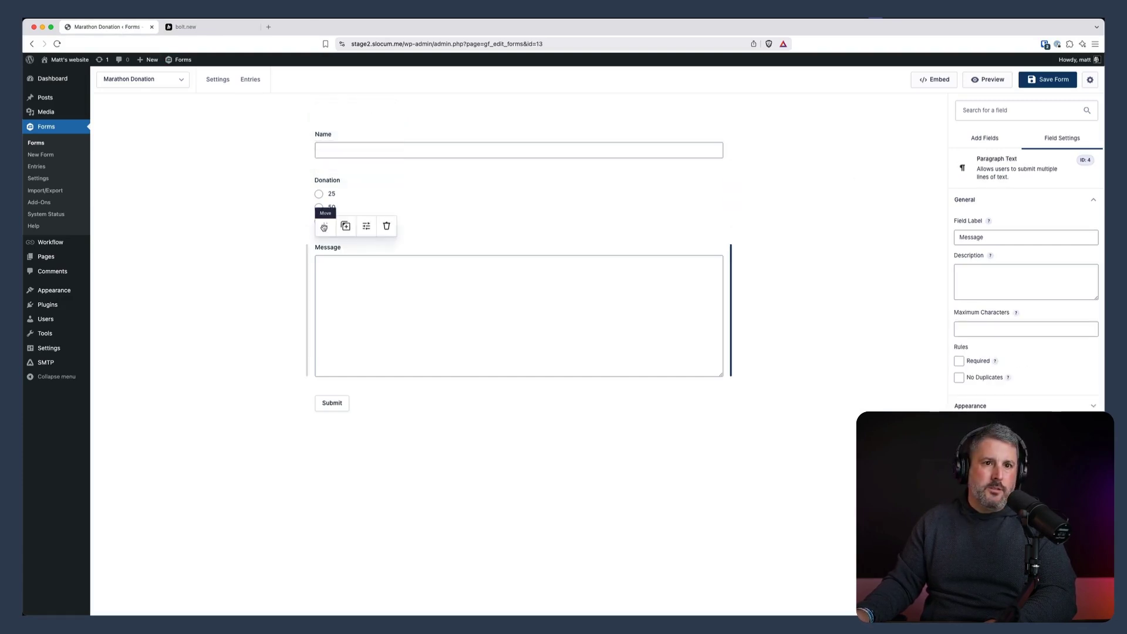
click(194, 26)
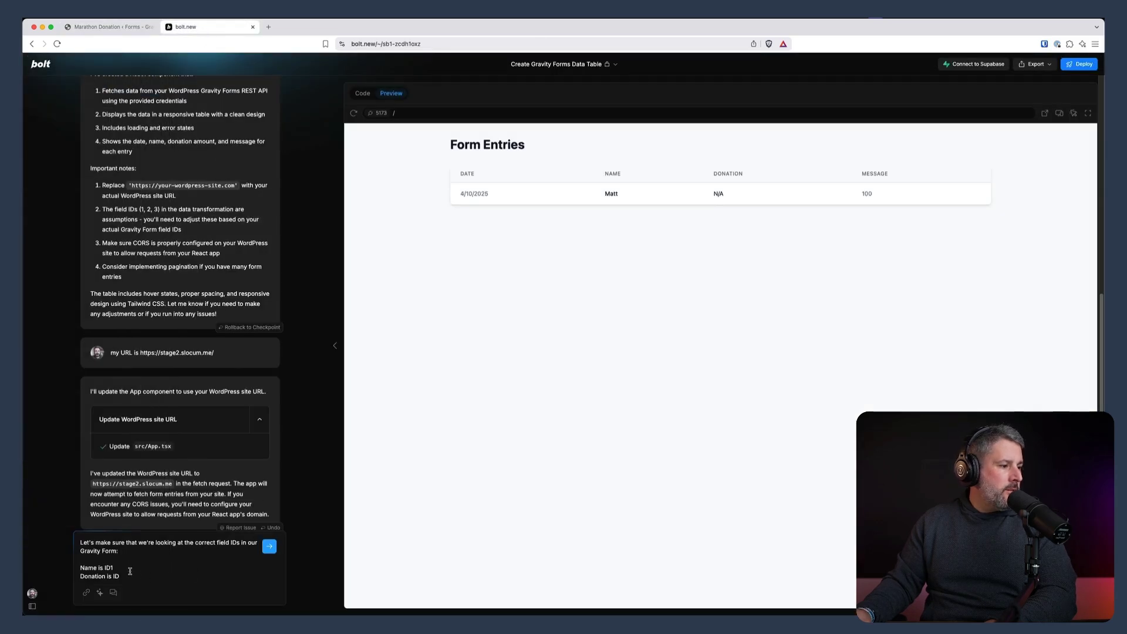
Finish the message with Donation as ID3 and Message as ID4, and send it
text(3)
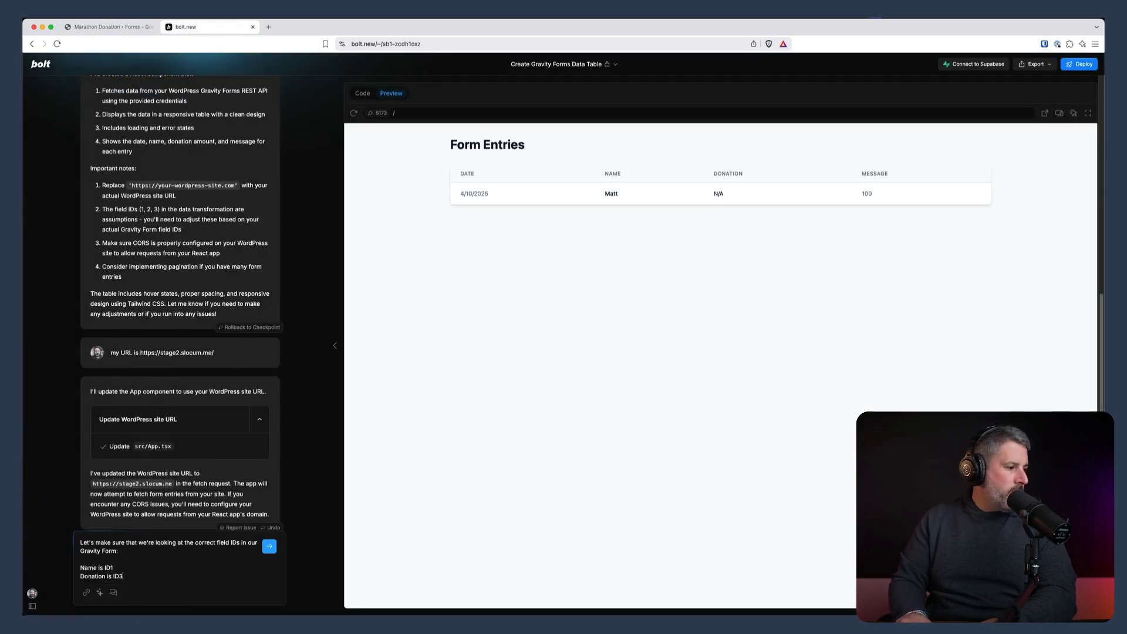
key(shift+Return)
text(Message is )
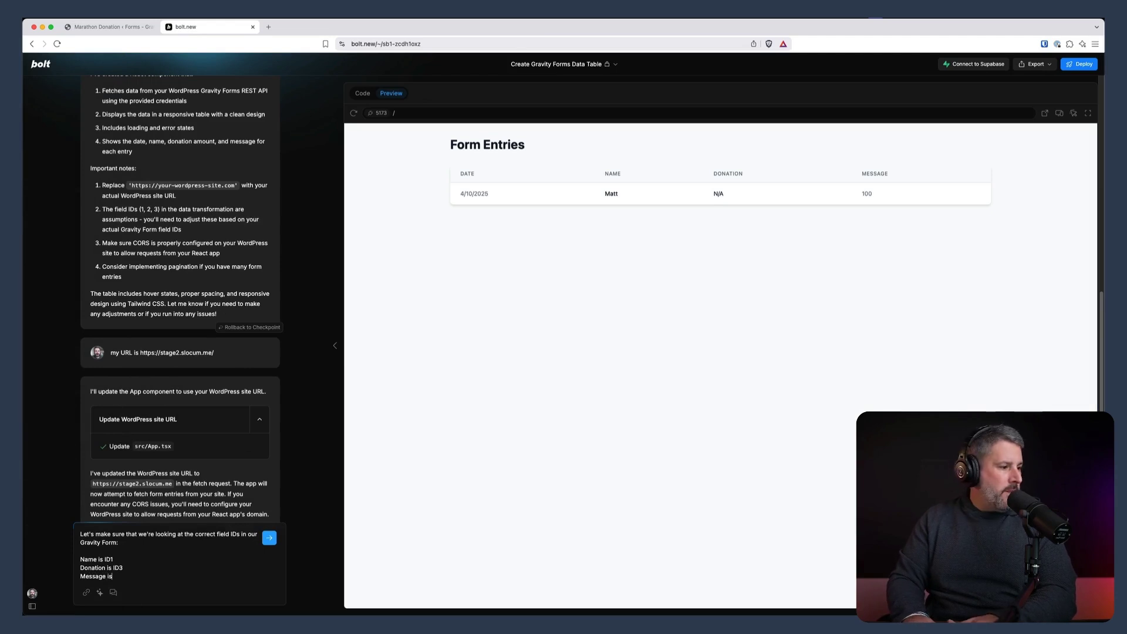
text(ID4)
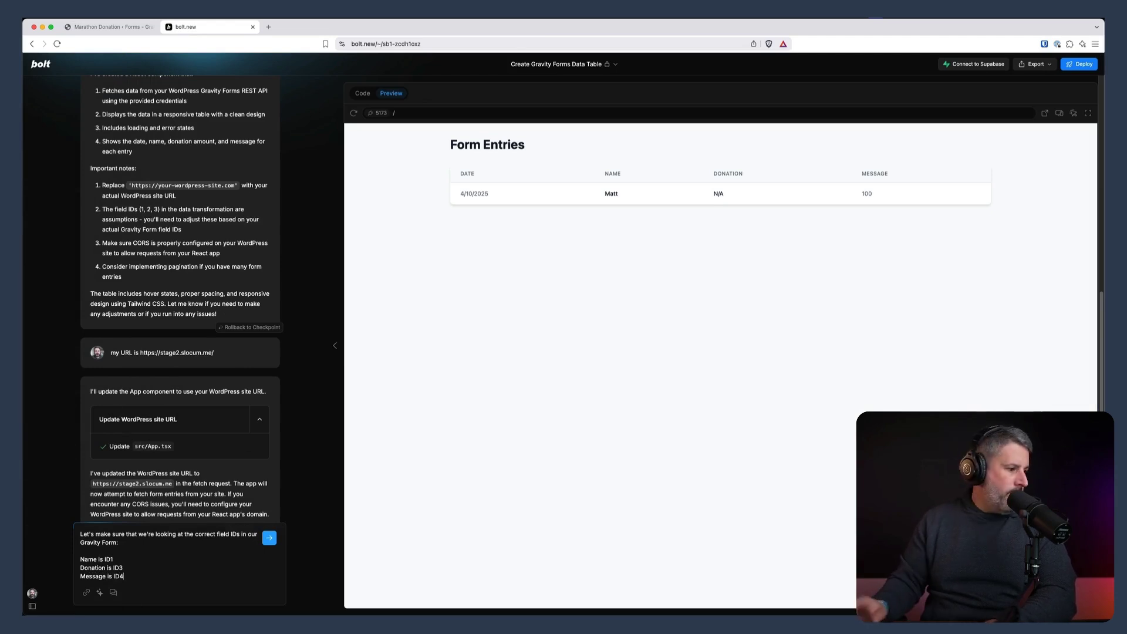
click(272, 539)
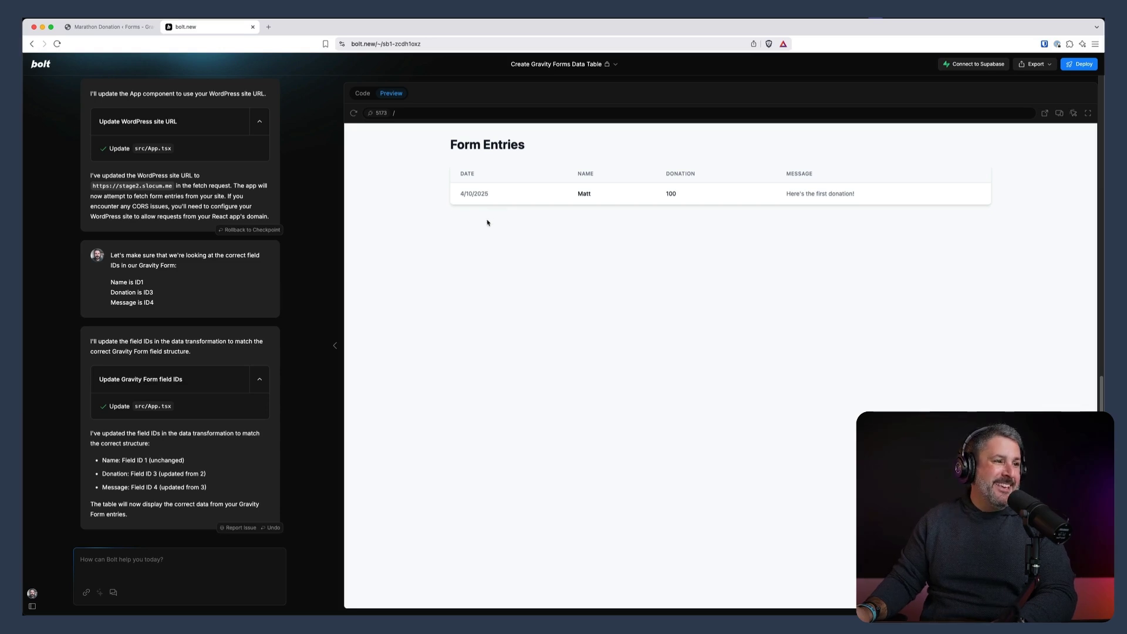
Send a prompt for an interactive progress page toward a $5,000 Boston Marathon goal with totals and donor messages
click(114, 564)
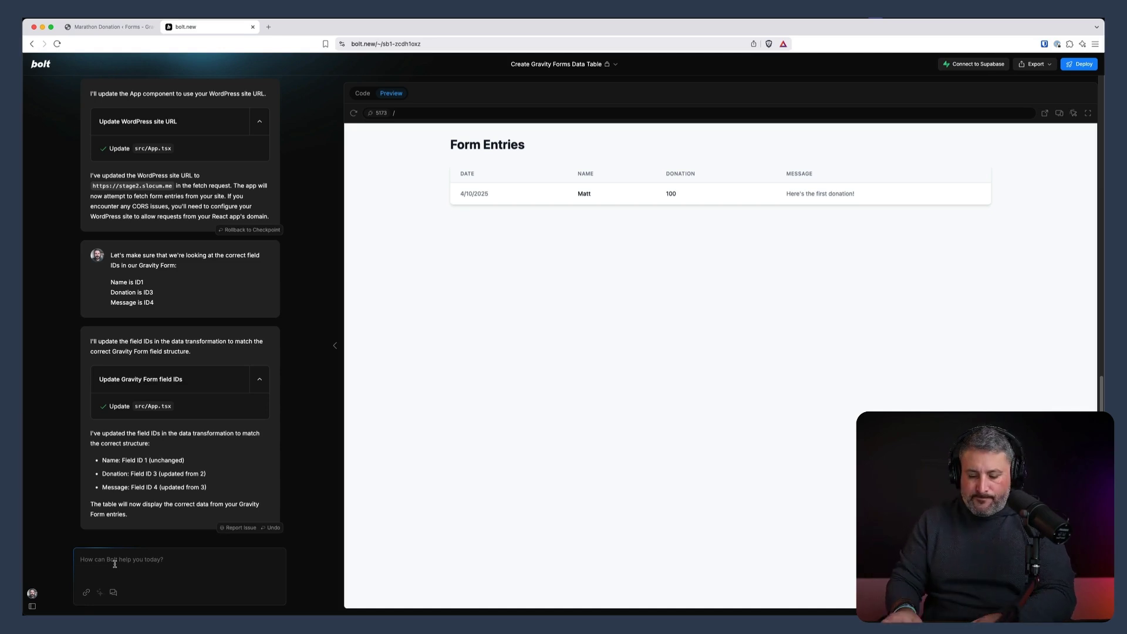
text(Id like to ad)
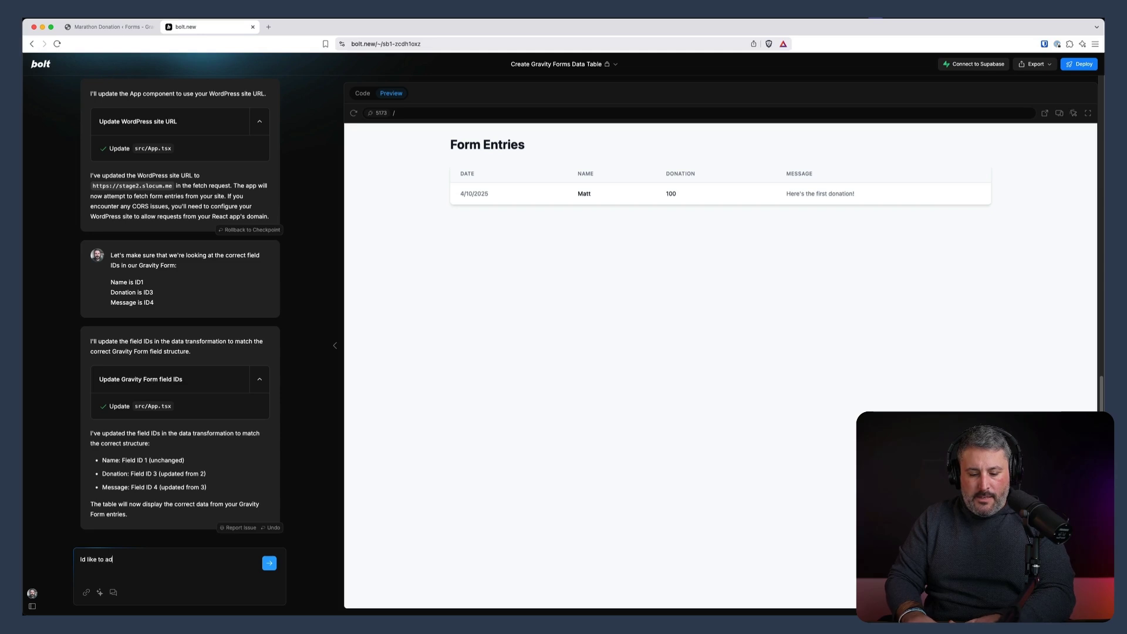
text(d a new page)
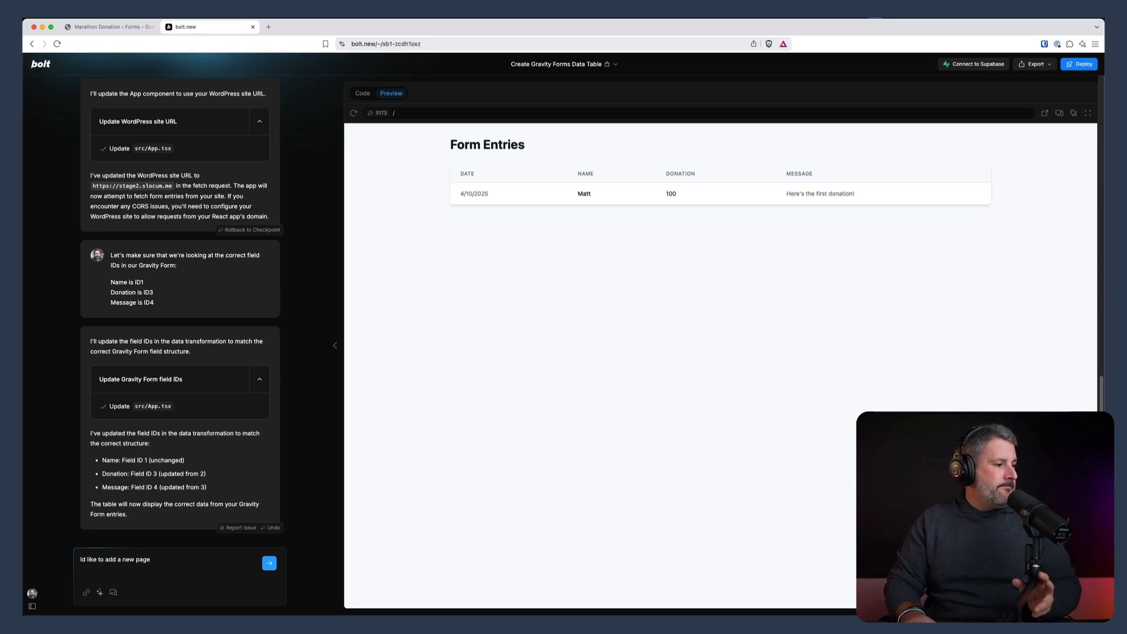
text( that tr)
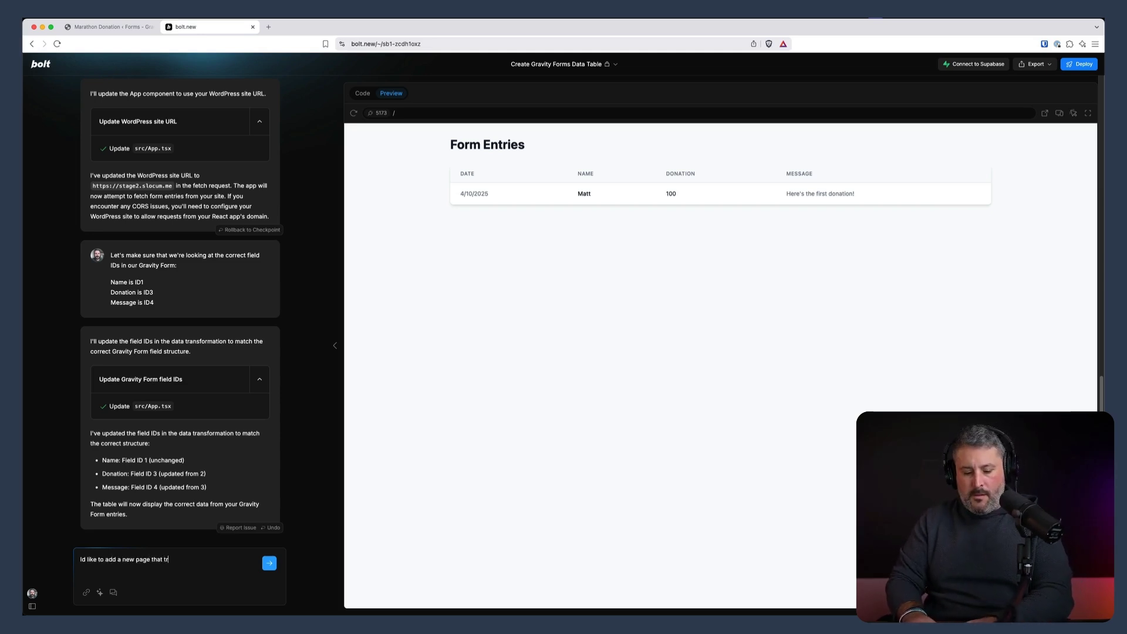
text(acks the progre)
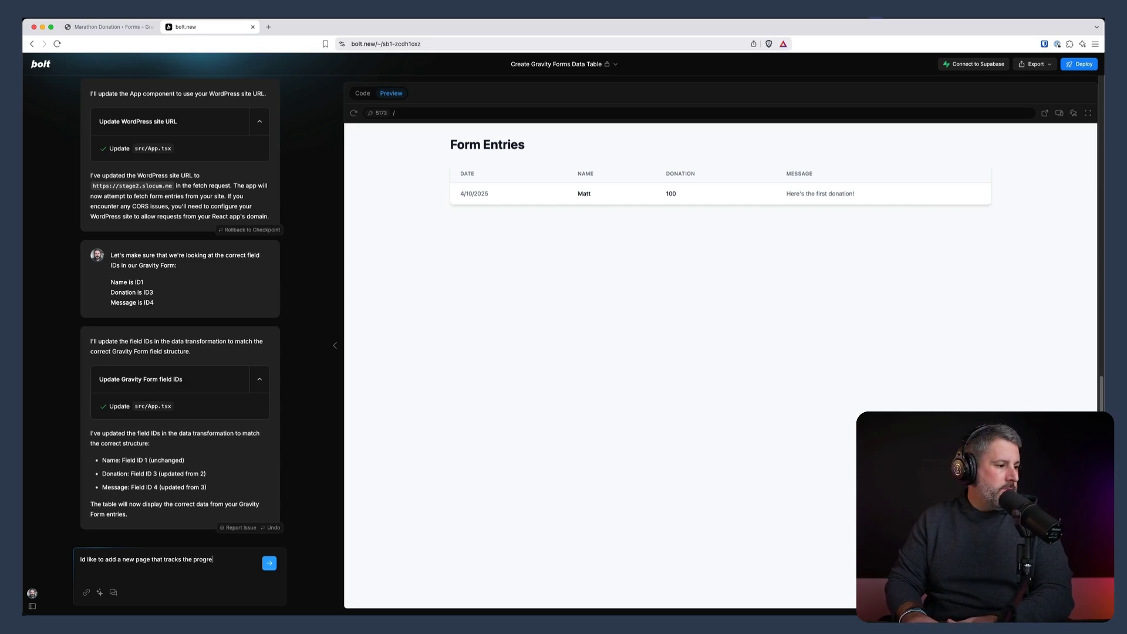
text(ss of our donations )
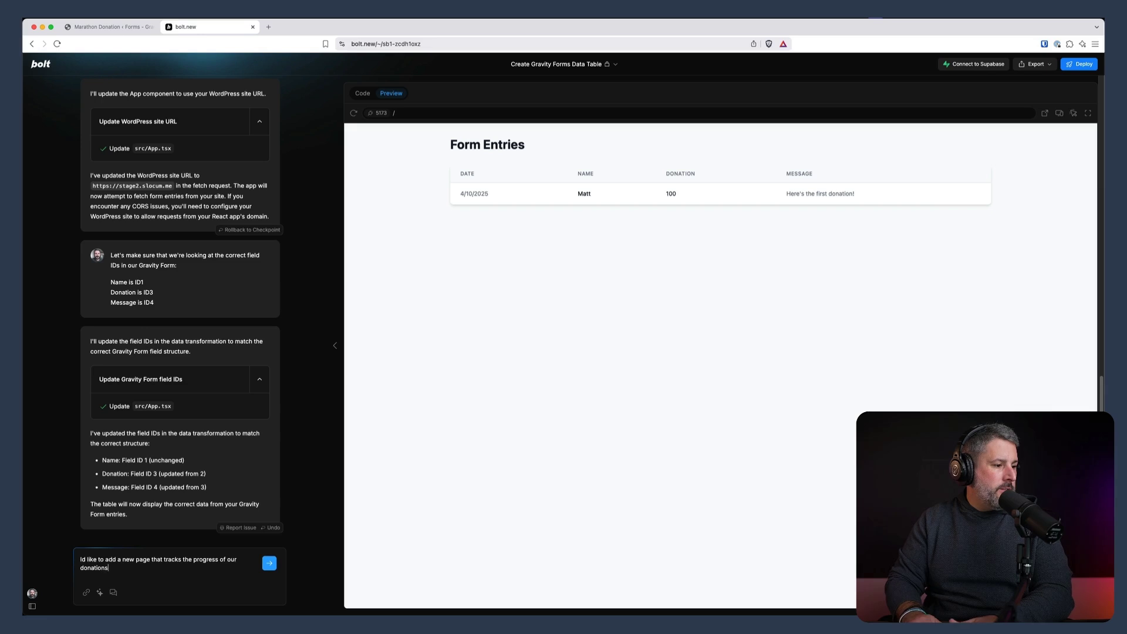
text(in a more interactive wa)
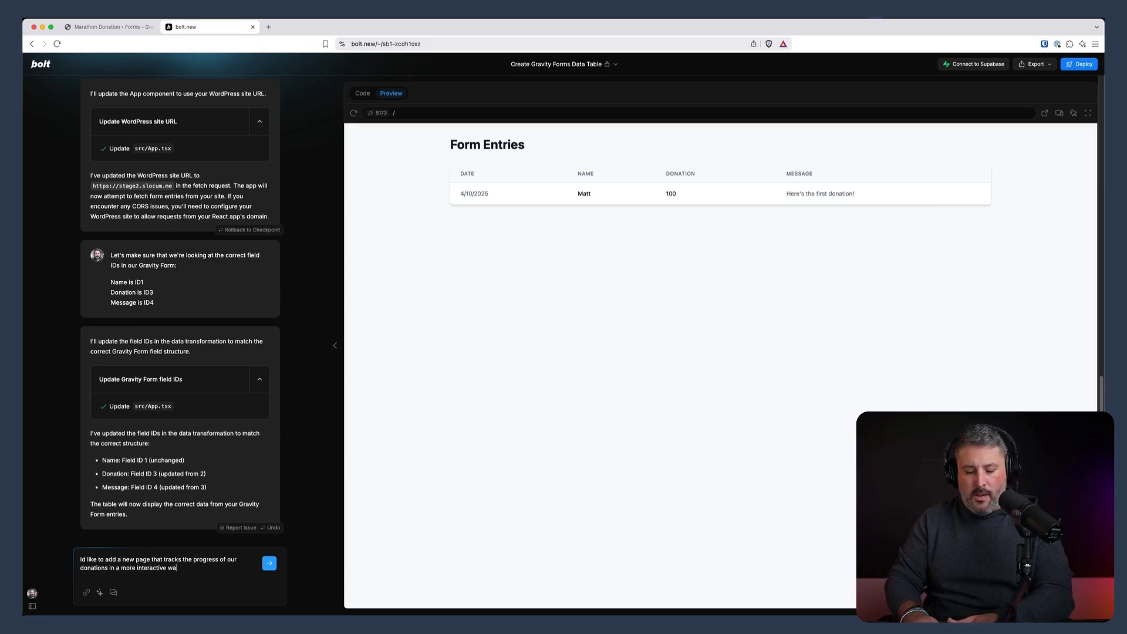
text(y.)
key(shift+Return)
key(shift+Return)
text(This)
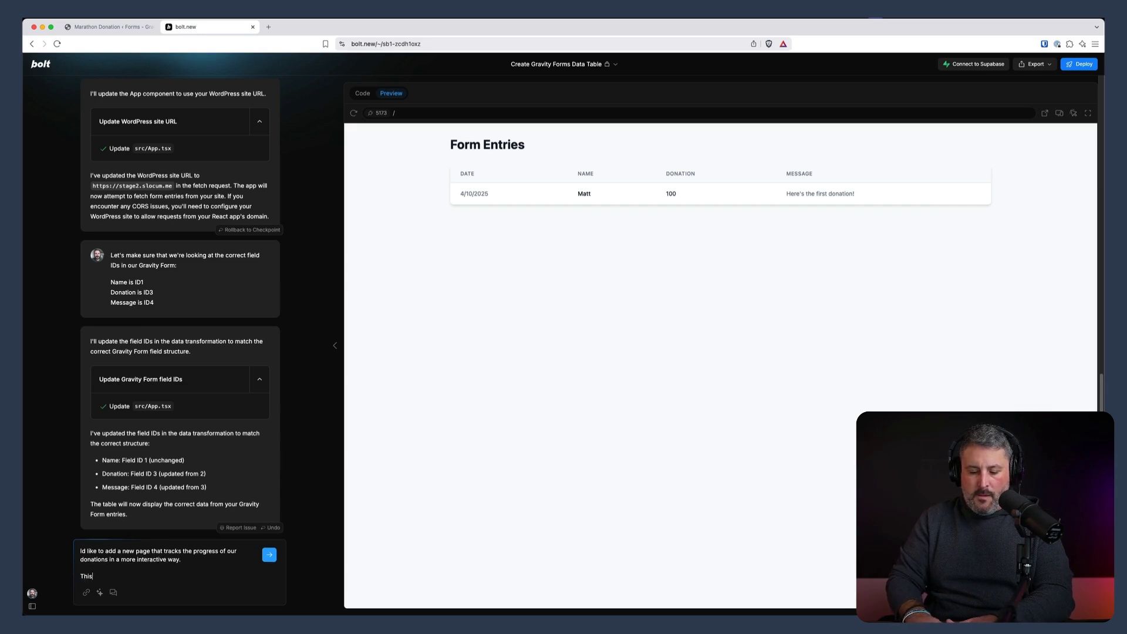
text( is for)
key(BackSpace)
key(BackSpace)
key(BackSpace)
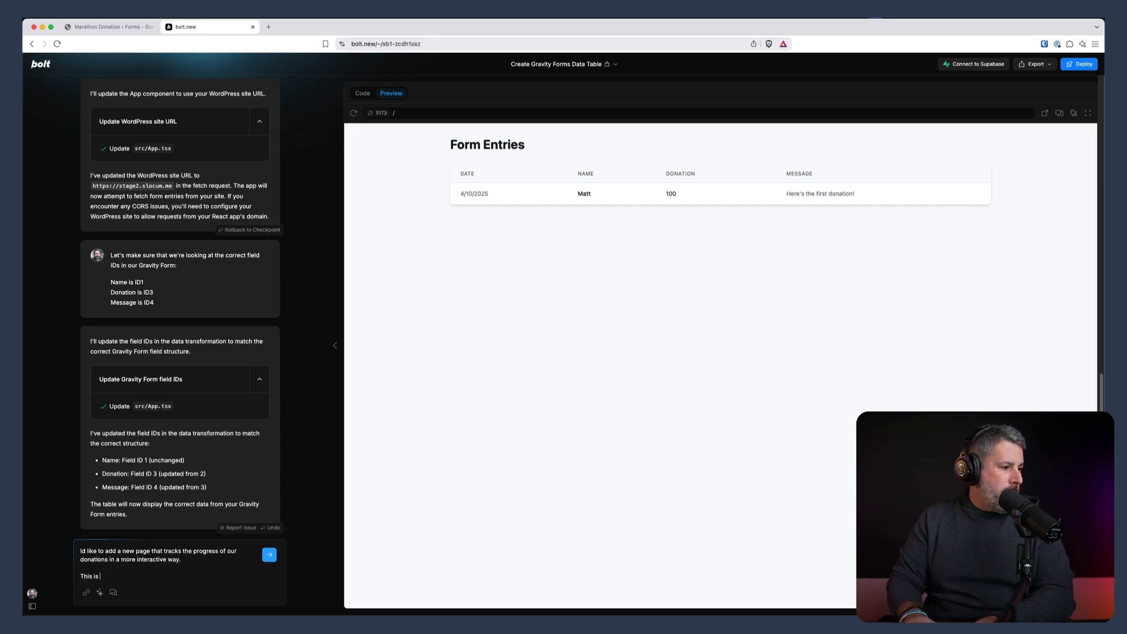
text(for raising money to run the Bos)
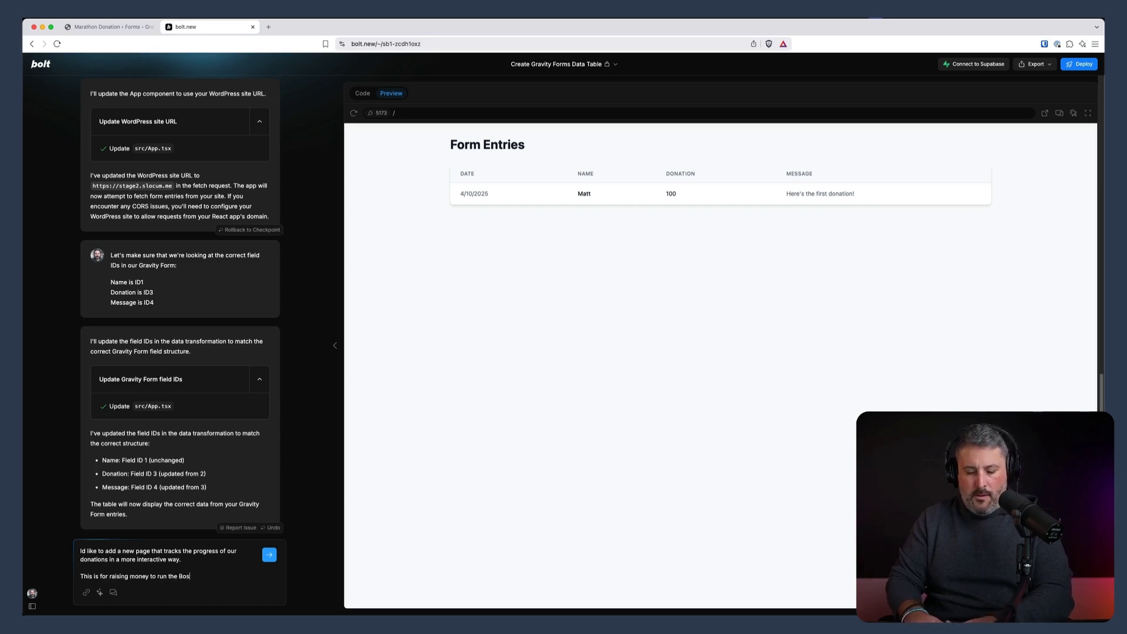
text(ton Marathon)
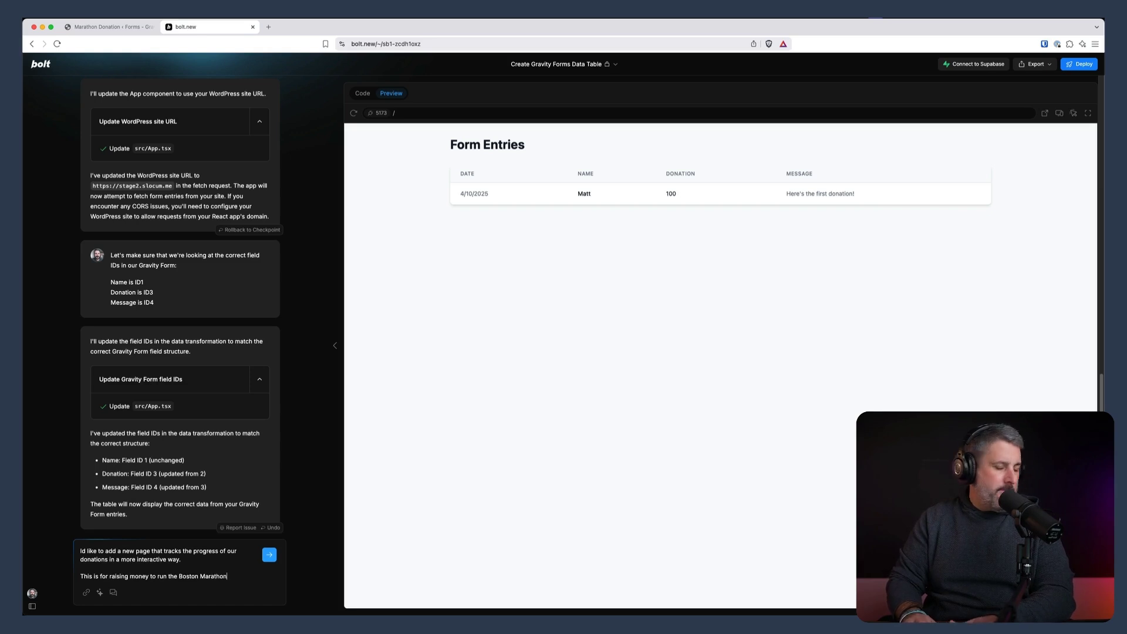
text(. I'd like to )
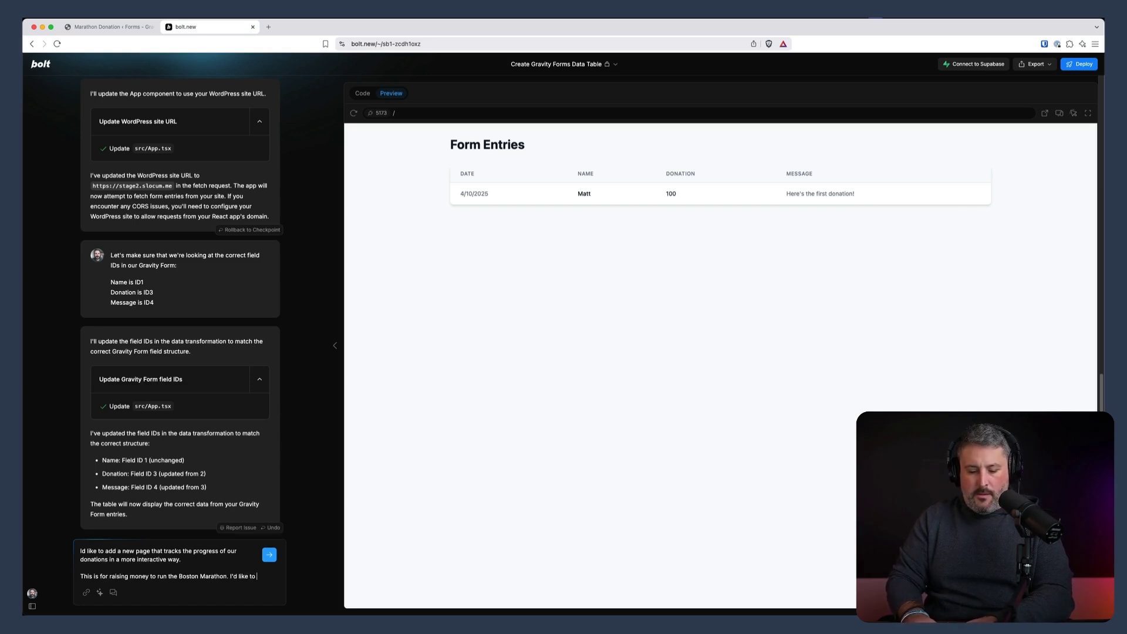
text(the goal to)
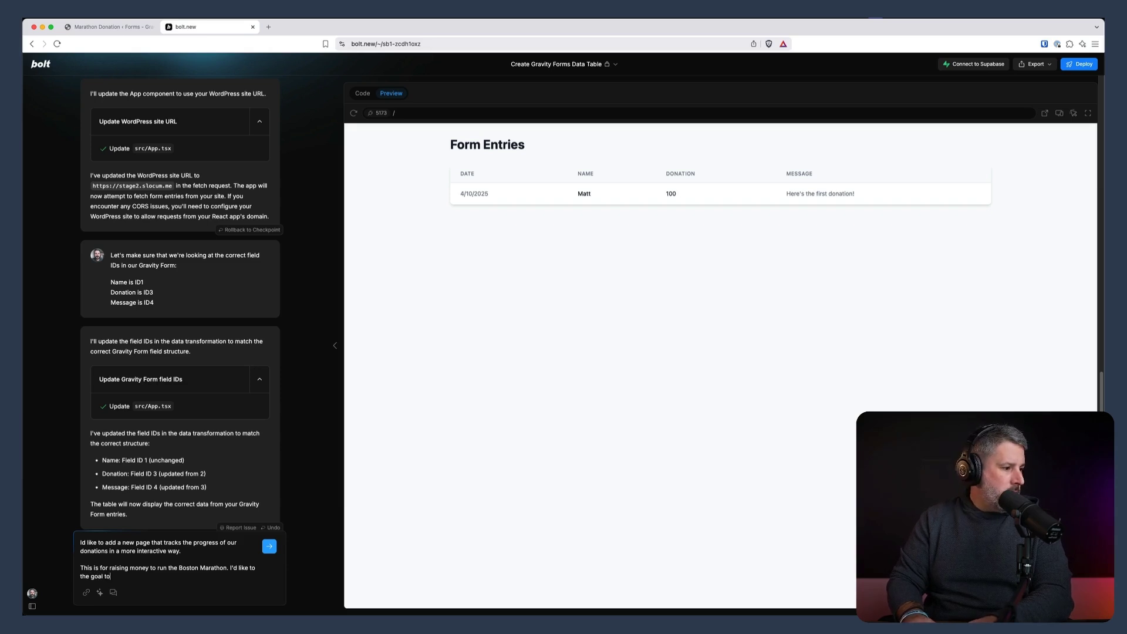
text( be $5,000. Show a progress tracker. )
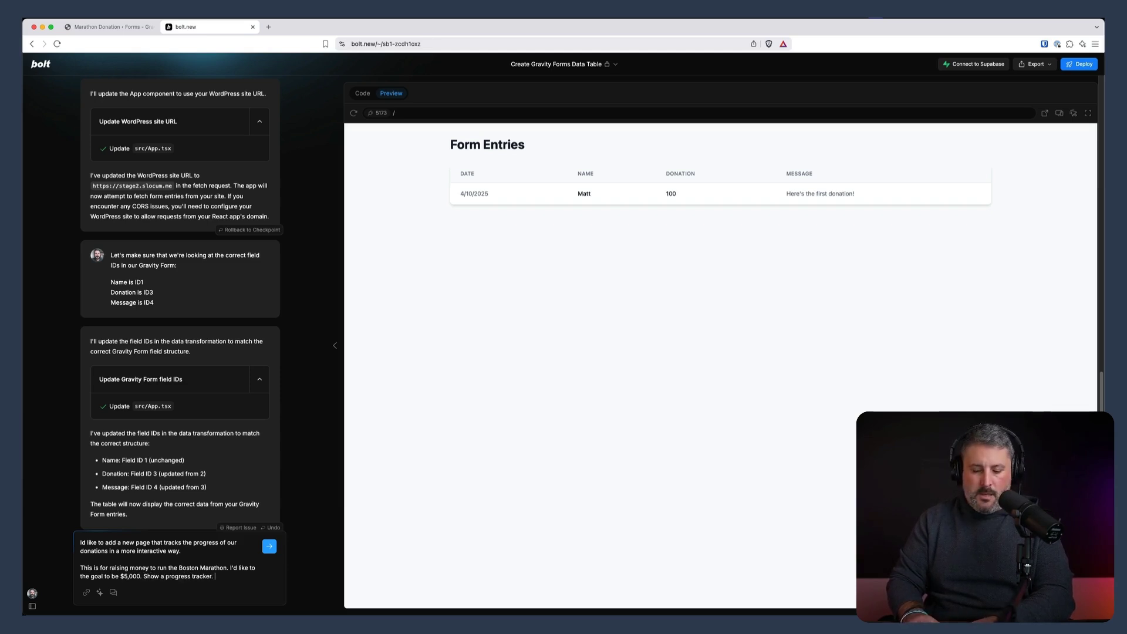
text(The total)
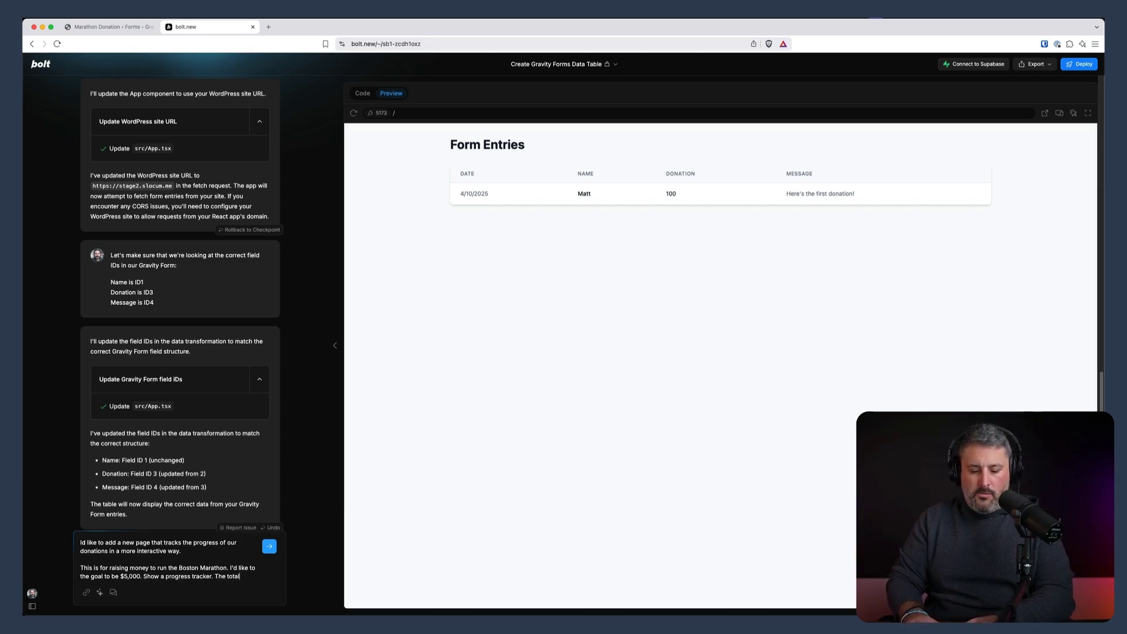
text( amount of donati)
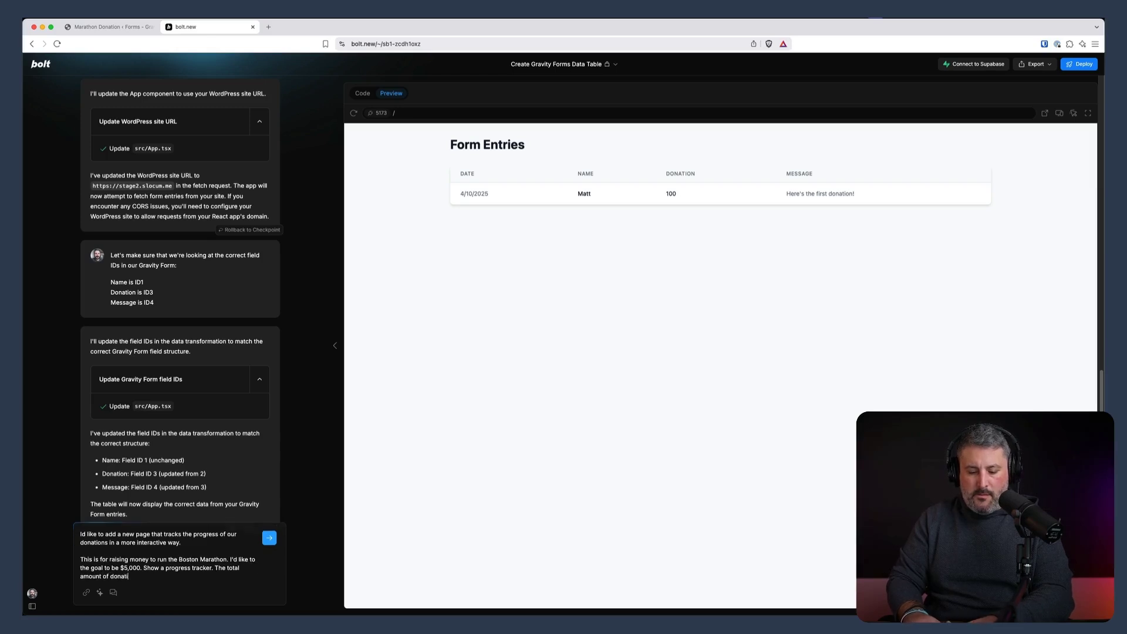
text(ons, the average d)
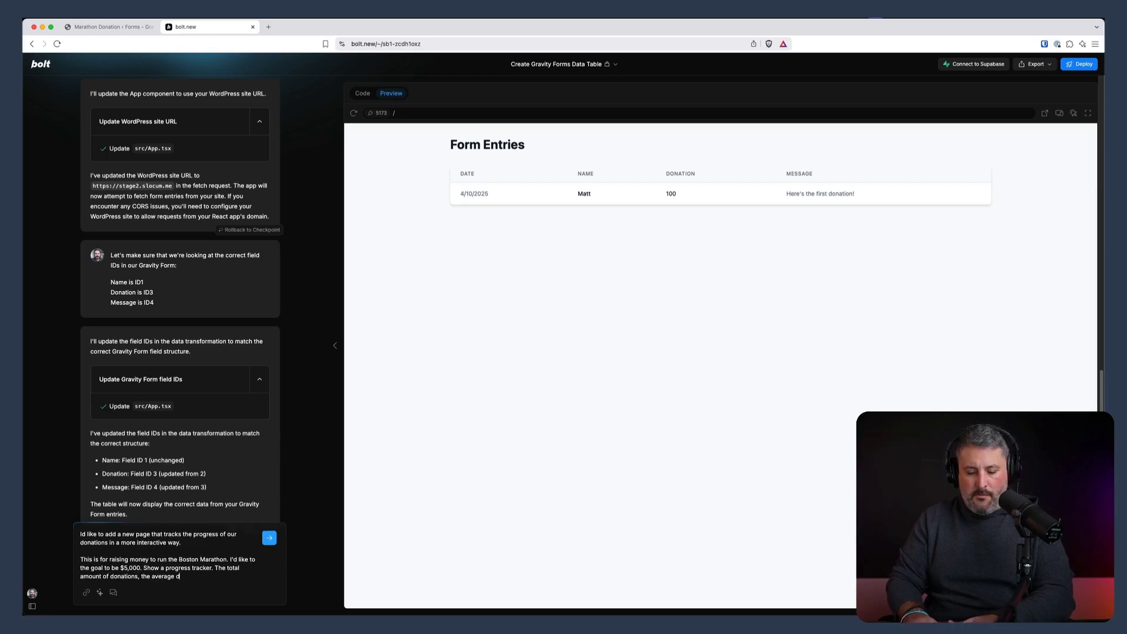
text(onation, tht t)
key(BackSpace)
key(BackSpace)
key(BackSpace)
text(e total n)
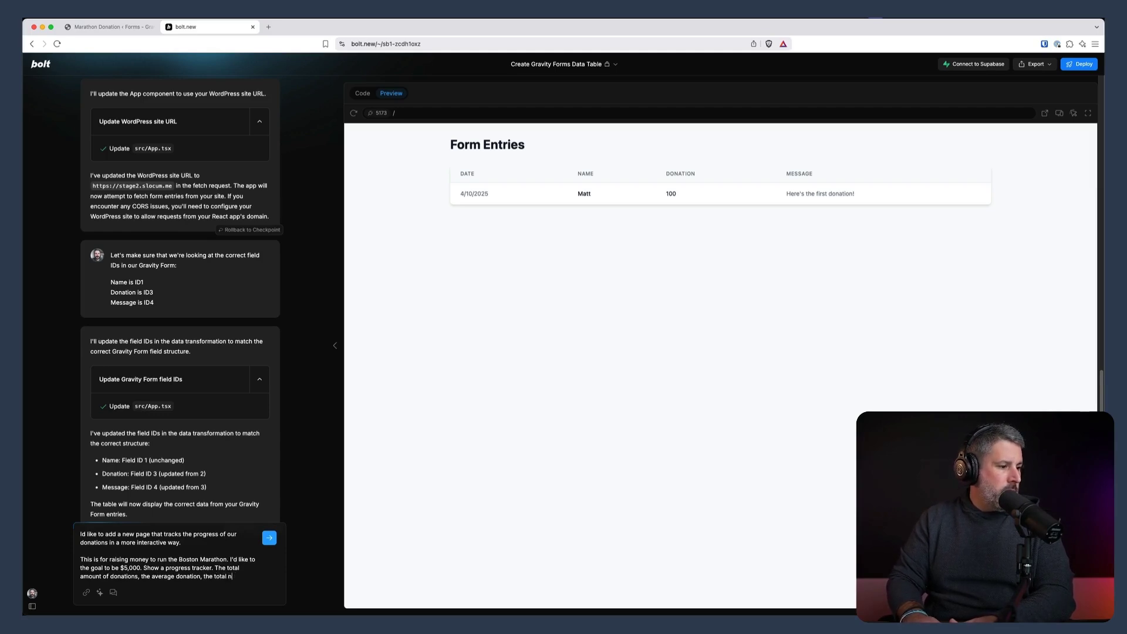
text(umeber of donations, and the)
key(BackSpace)
key(BackSpace)
key(BackSpace)
key(BackSpace)
text(below that)
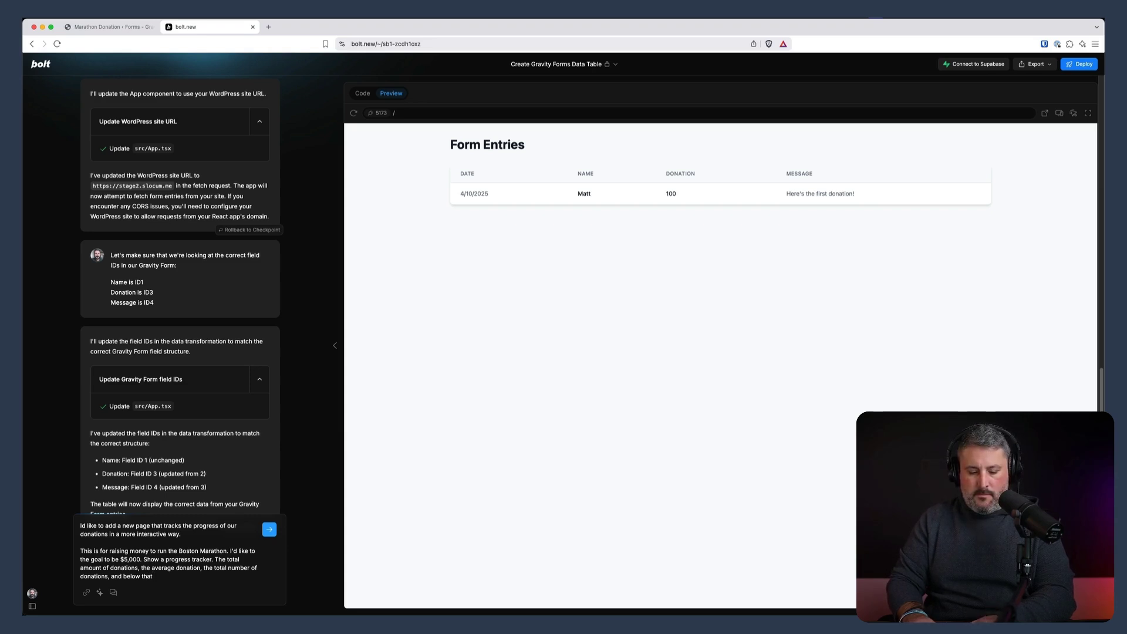
text( messages from the donors using the)
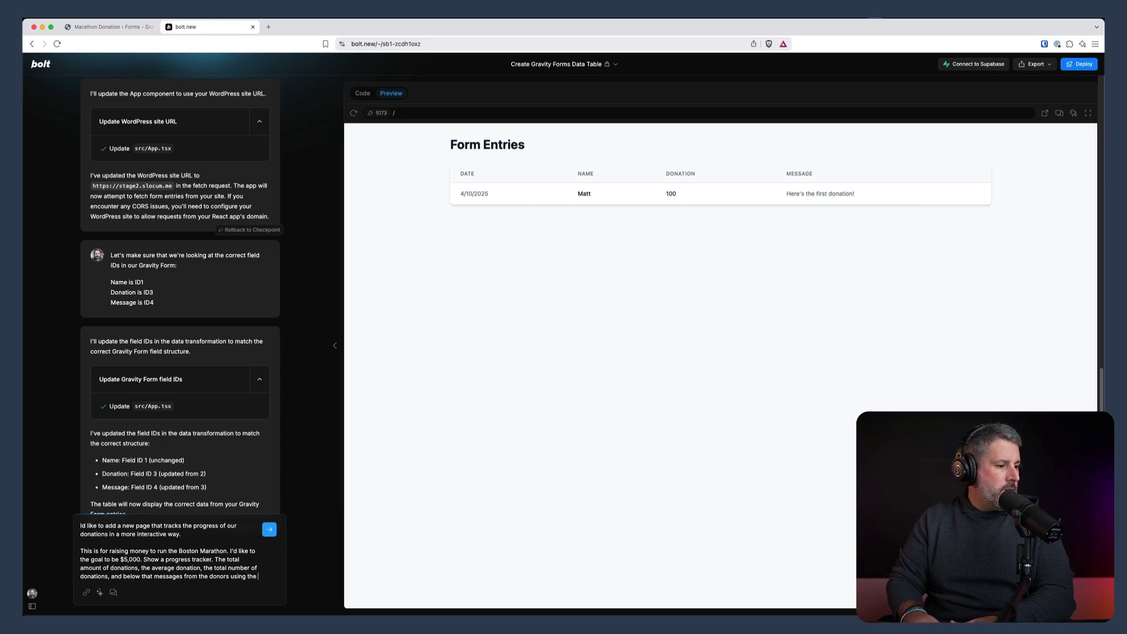
text( Name field and the )
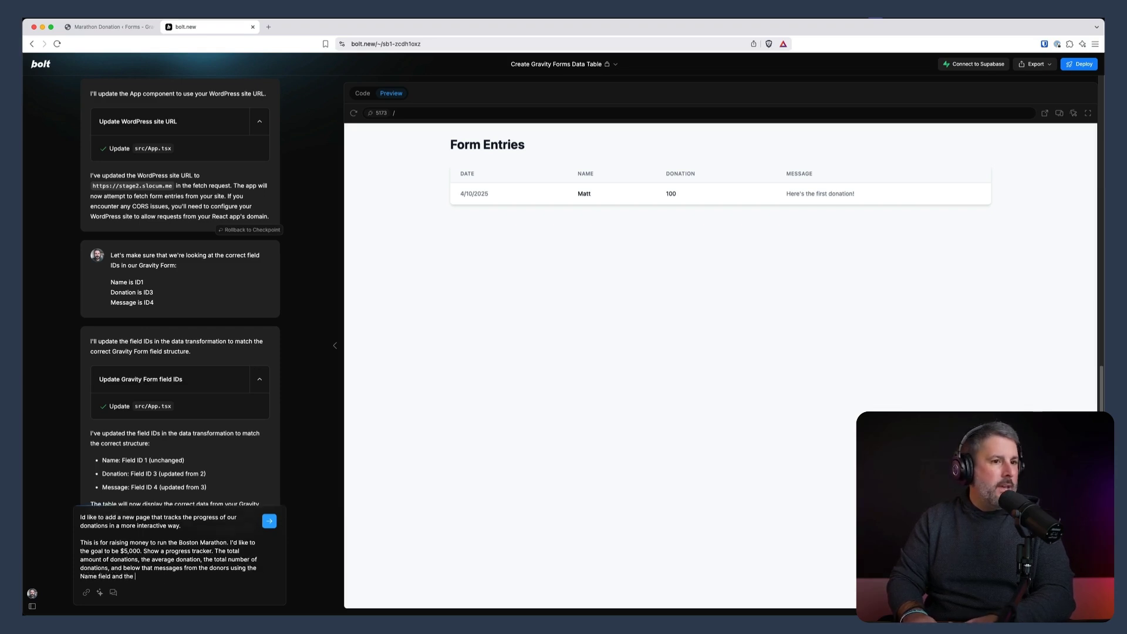
text(Message field.)
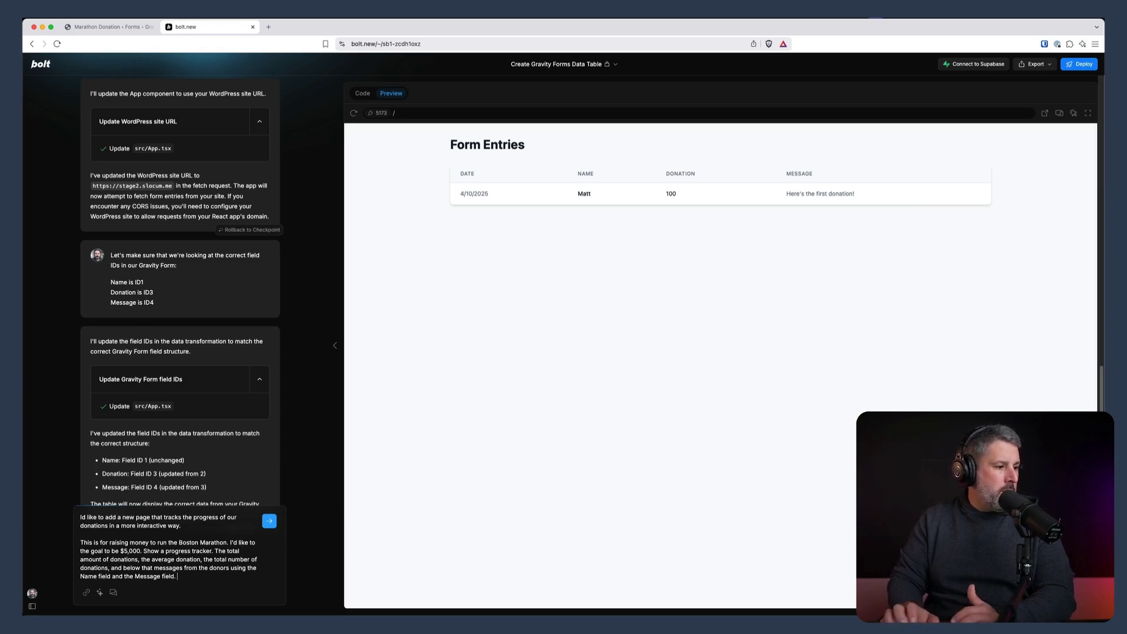
key(Return)
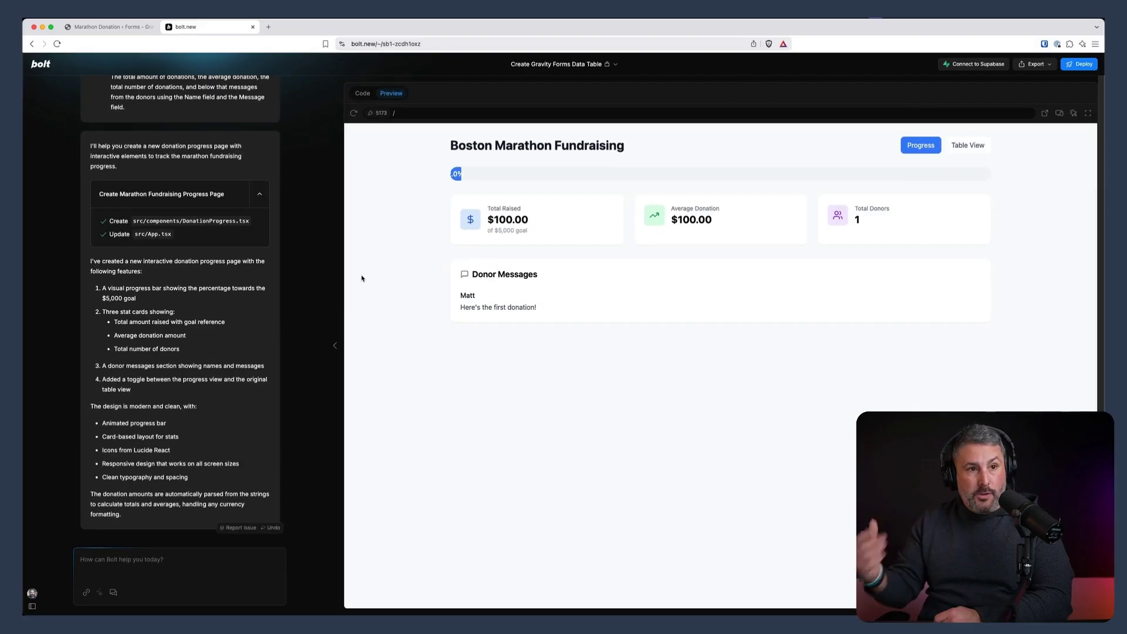
Toggle the preview from Table View back to the Progress view
click(968, 147)
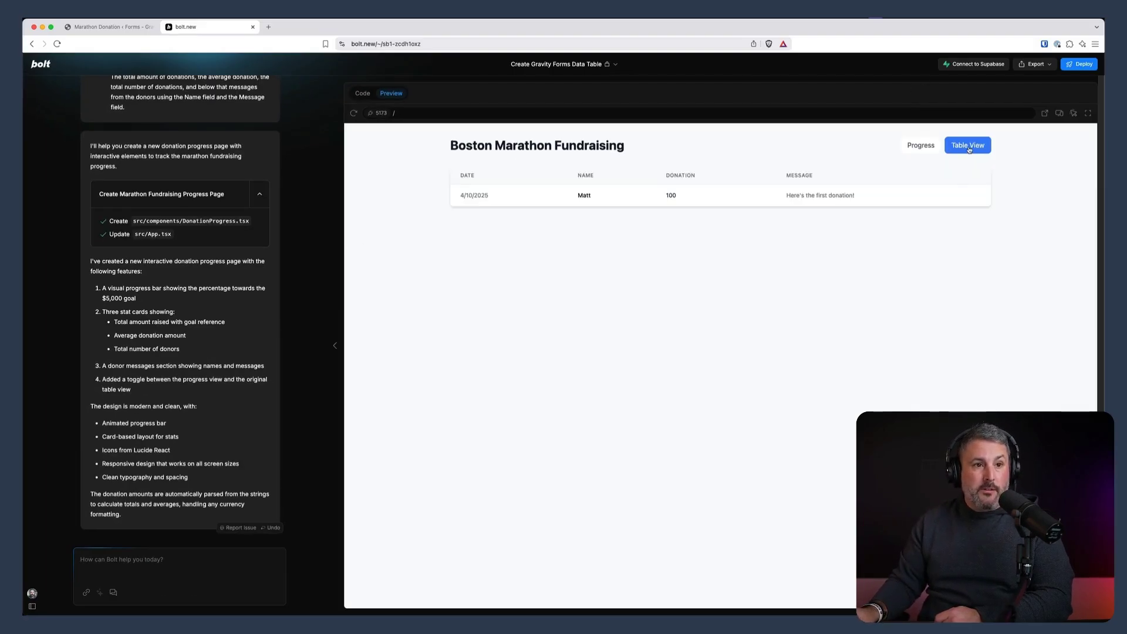
click(921, 146)
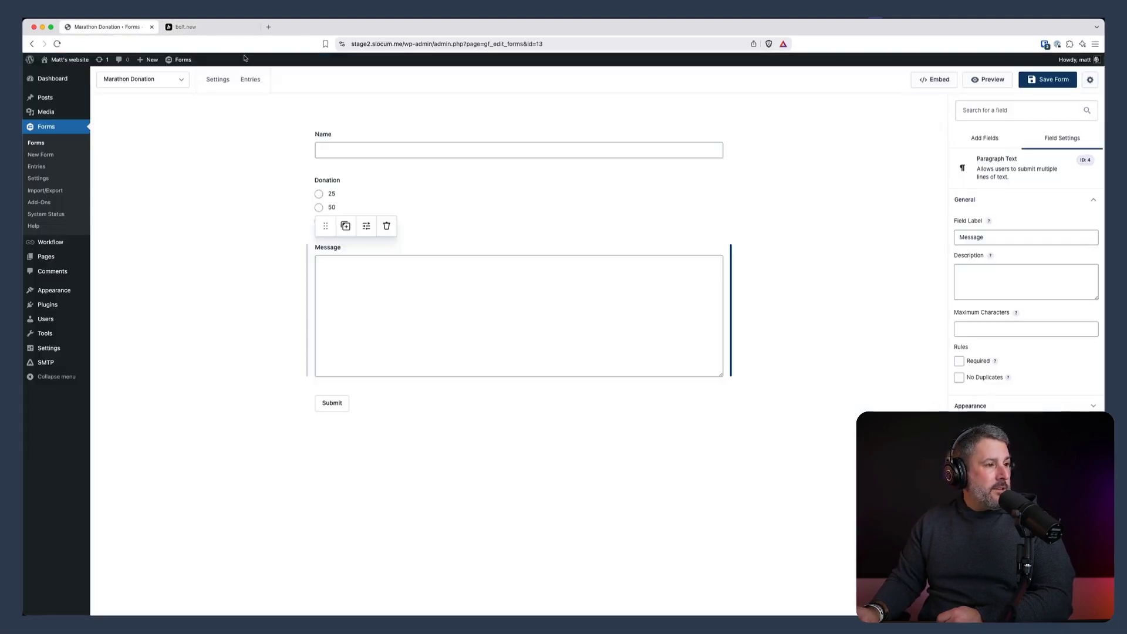
Open the Marathon page and submit a 25 donation with a donor name and message 'Here's 25'
click(390, 42)
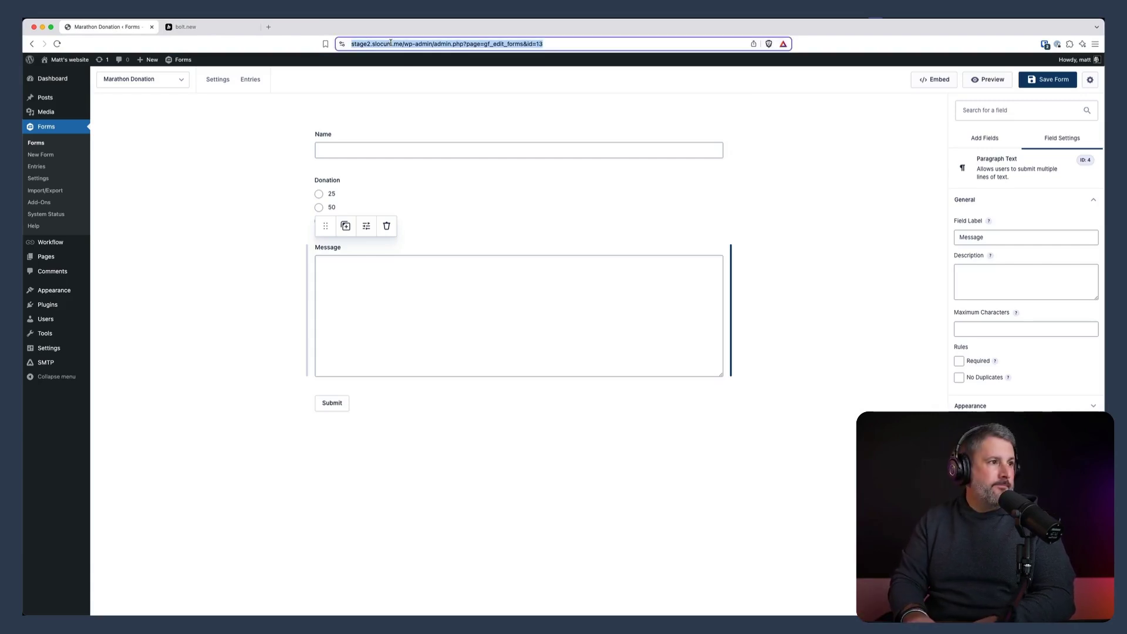
click(97, 257)
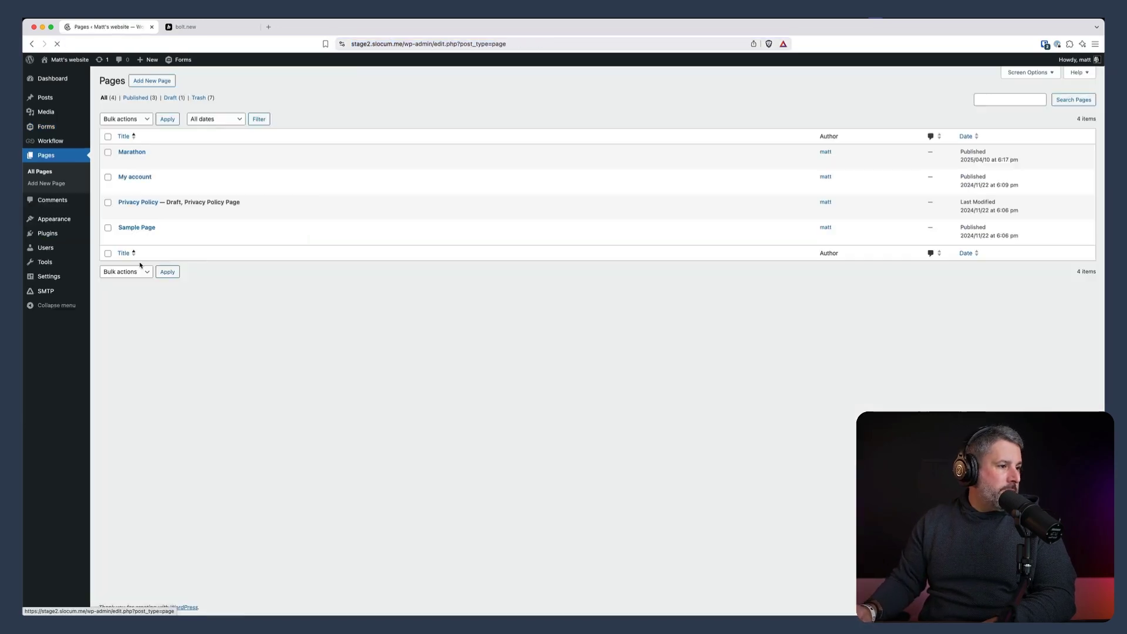
click(187, 161)
click(453, 242)
text(Bob)
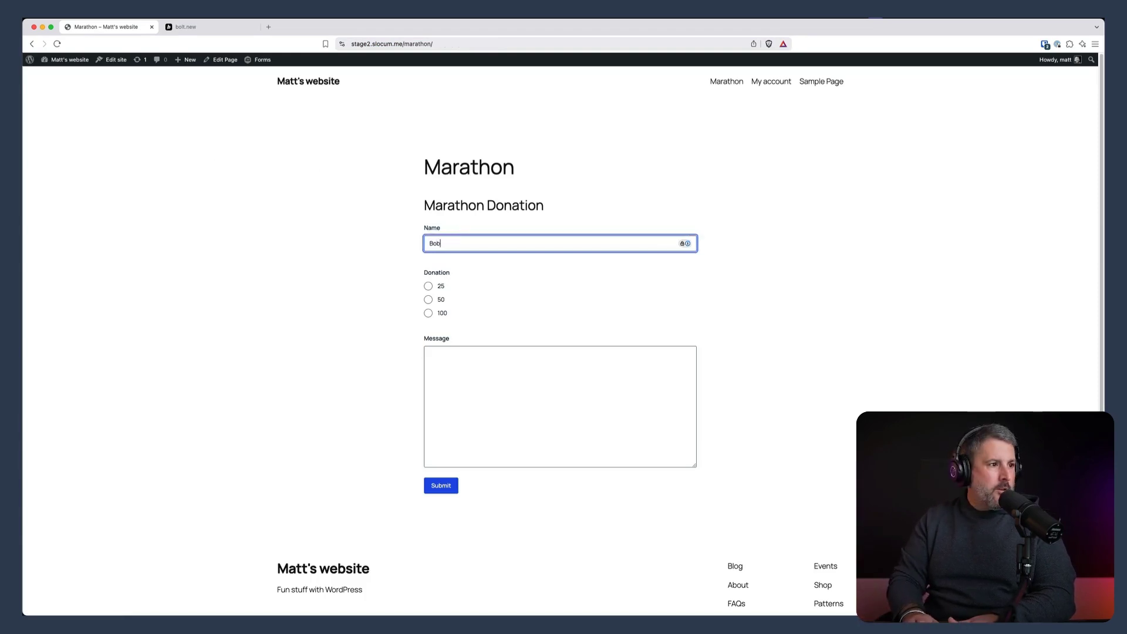
key(Tab)
click(448, 397)
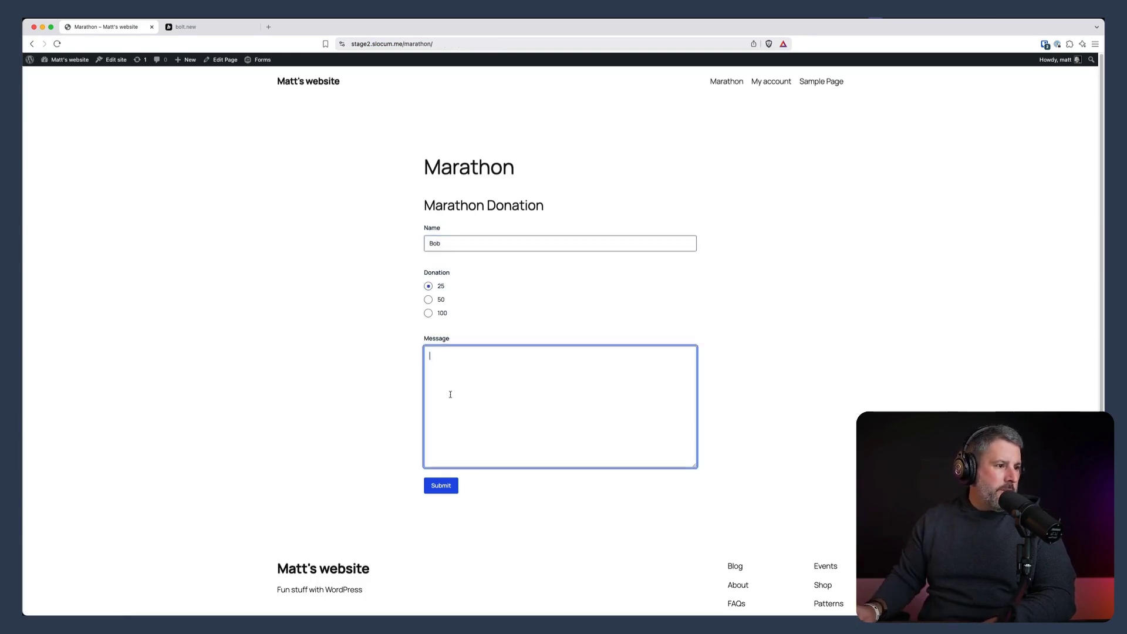
text(Here's )
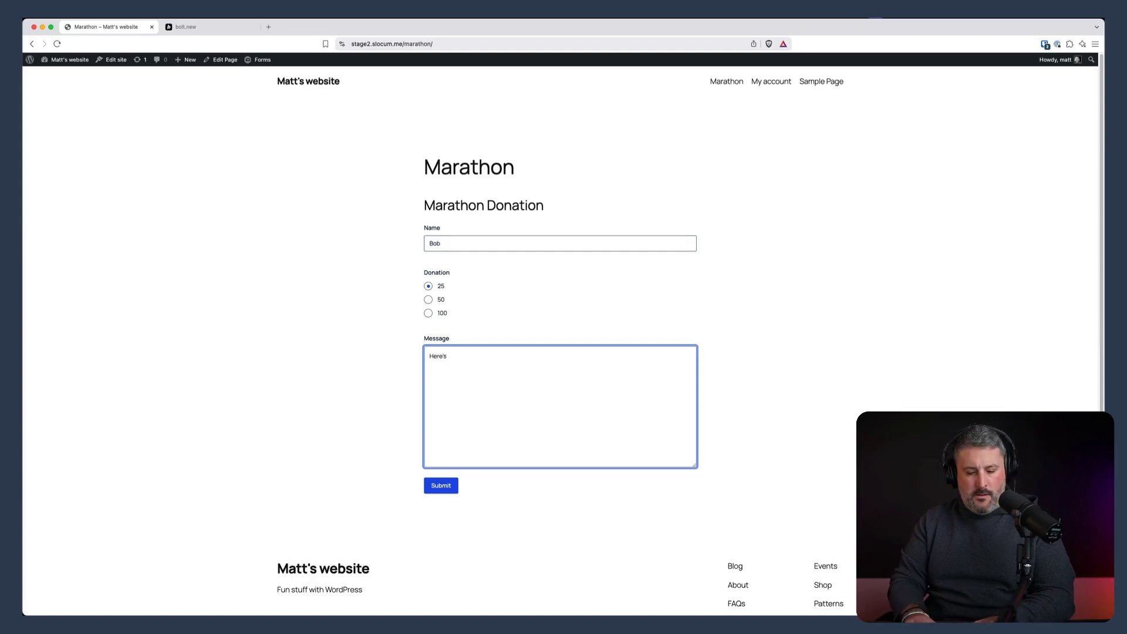
text(25)
click(442, 490)
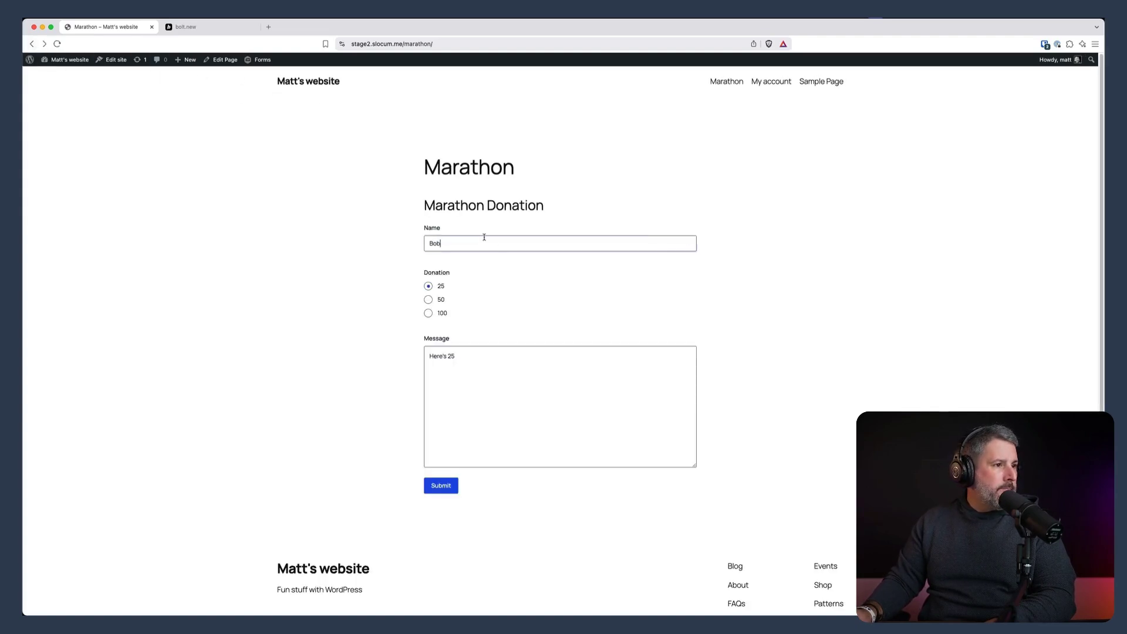
Submit a second 50 donation under a new donor name with message 'Have fun at the marathon'
double_click(484, 237)
text(Sally)
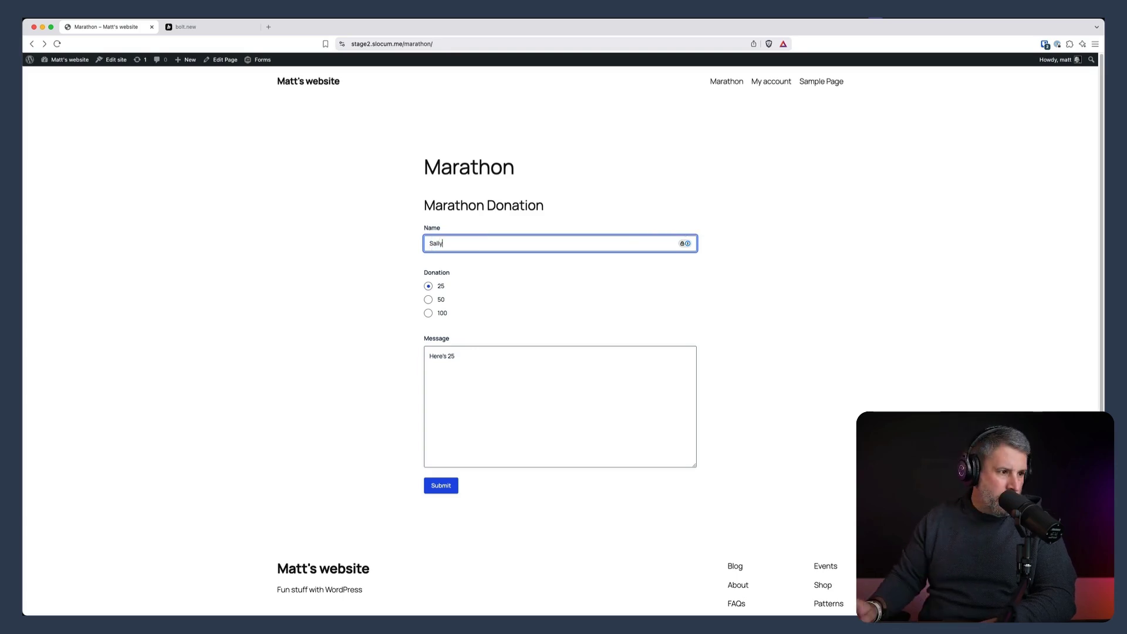
click(428, 299)
double_click(478, 358)
key(super+a)
key(BackSpace)
text(Have fun at the marathon)
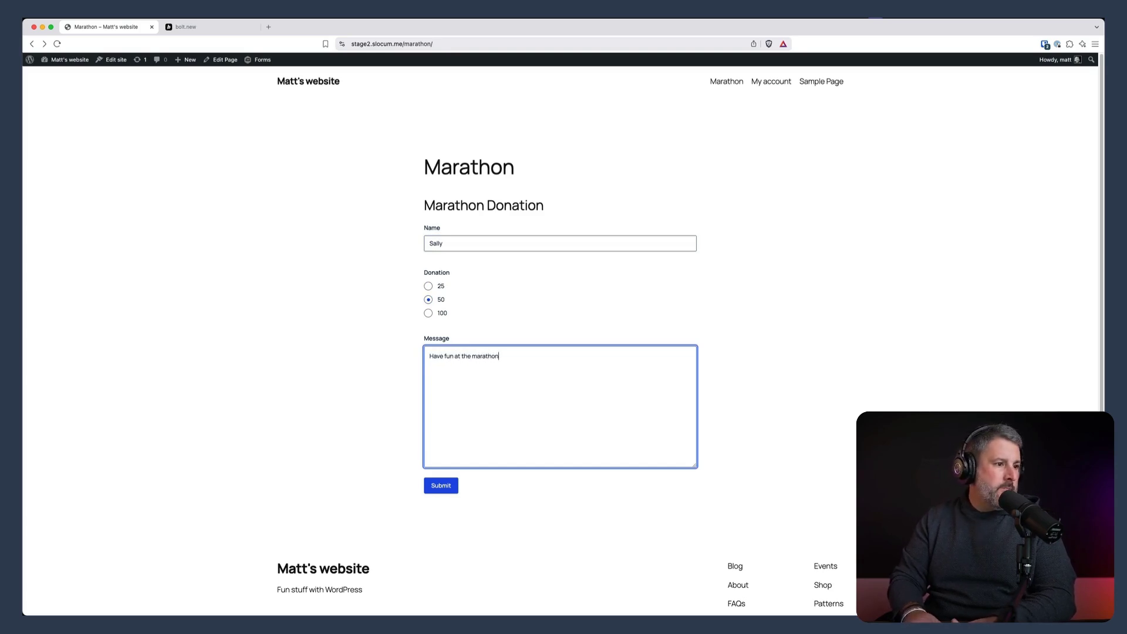
click(447, 487)
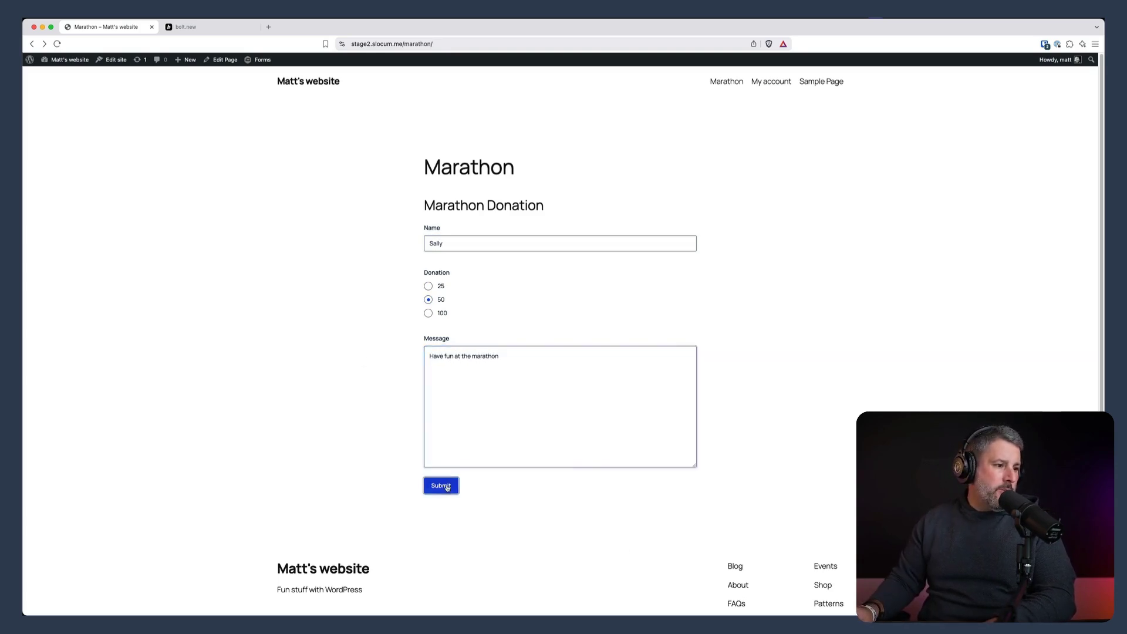
click(192, 33)
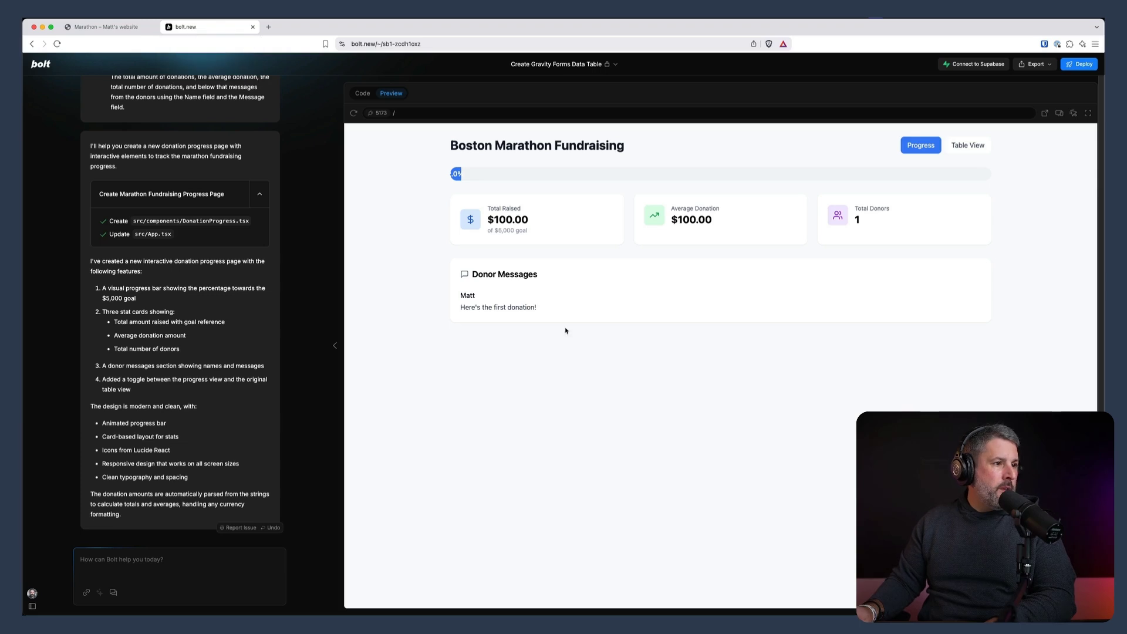
Refresh the preview to show $175.00 from 3 donors, then begin a Boston Marathon 2025 design prompt
click(353, 114)
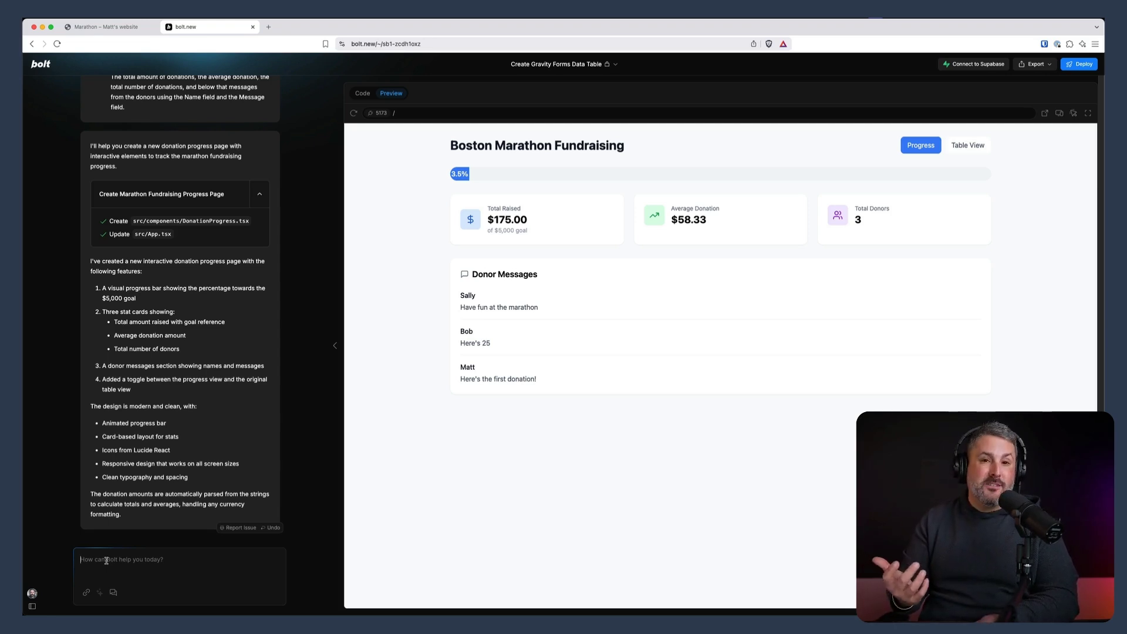
text(Pretend this is for the boston marathon 2025)
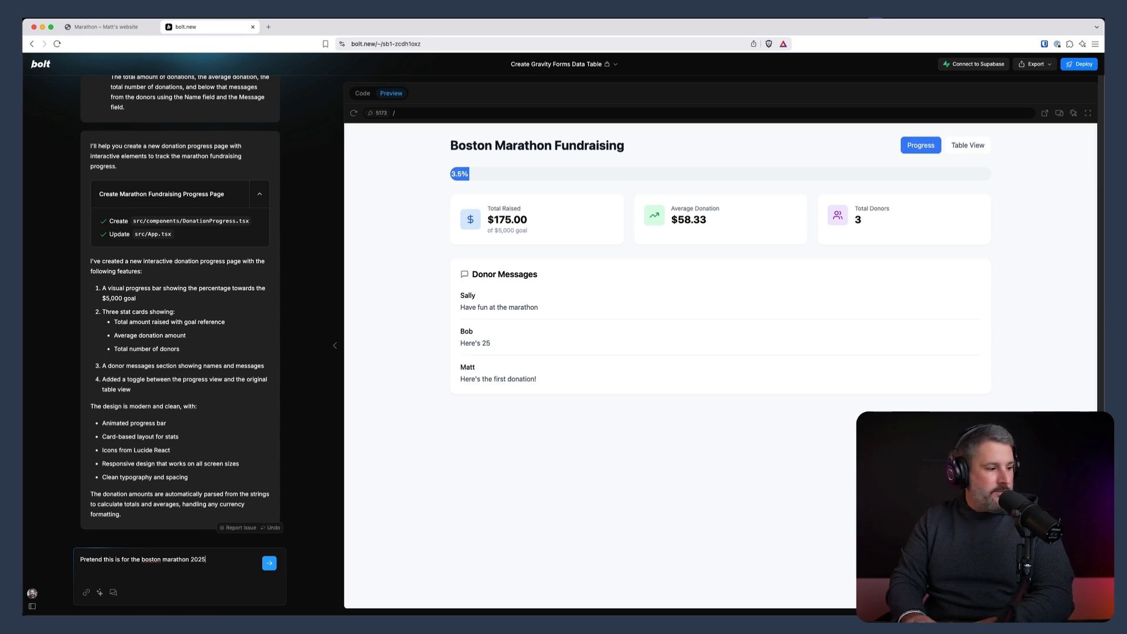
text(, can you matc)
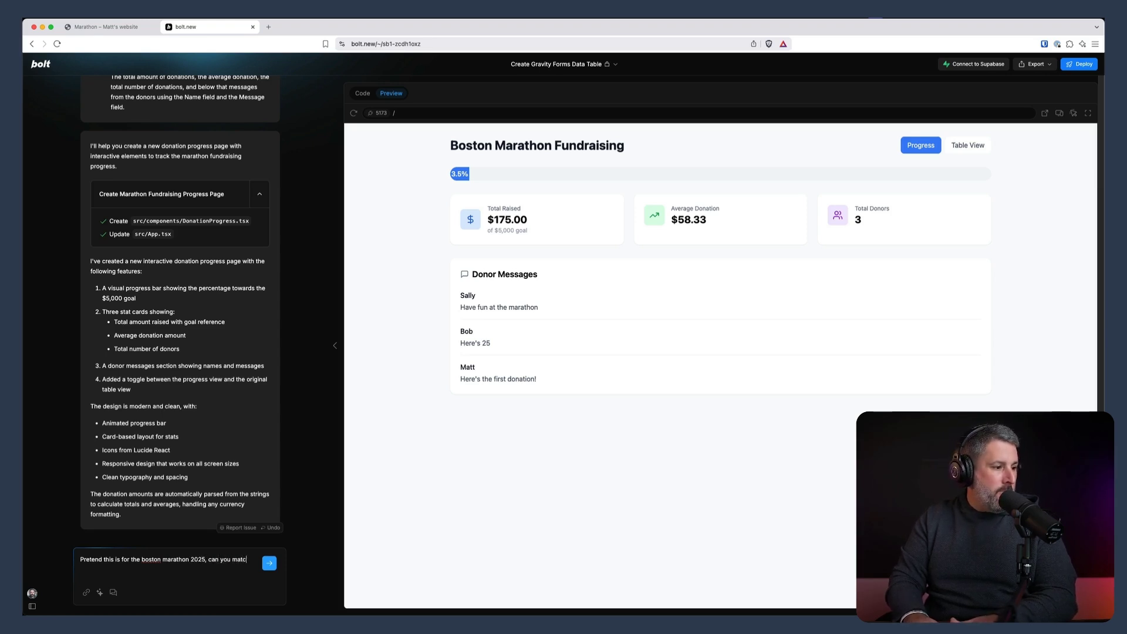
text(h a design that looks closer to th)
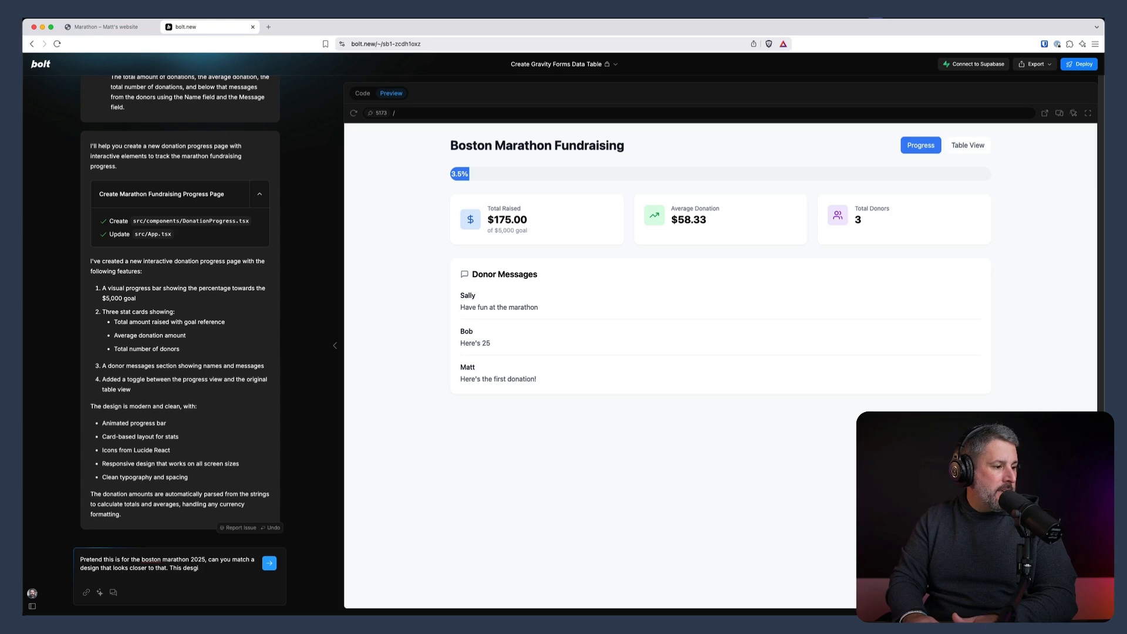
text(at. This design is very basic, improve it!)
Send the prompt asking for a design matching the Boston Marathon 2025
key(Return)
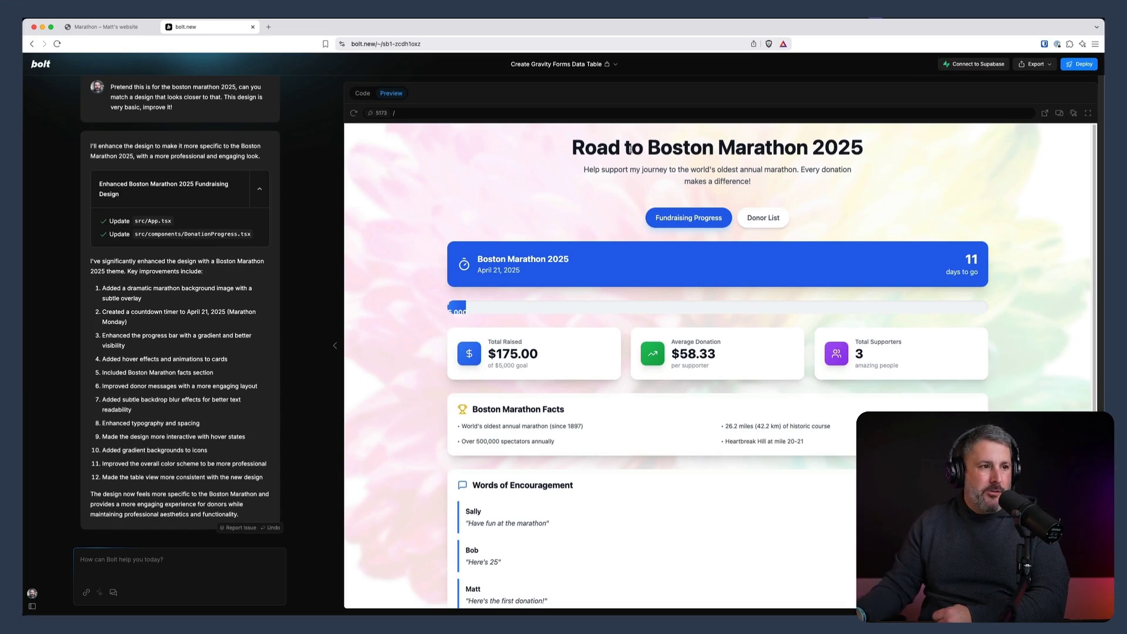
Send Bolt a request to improve the progress bar's styling
scroll(715, 174, down, 2)
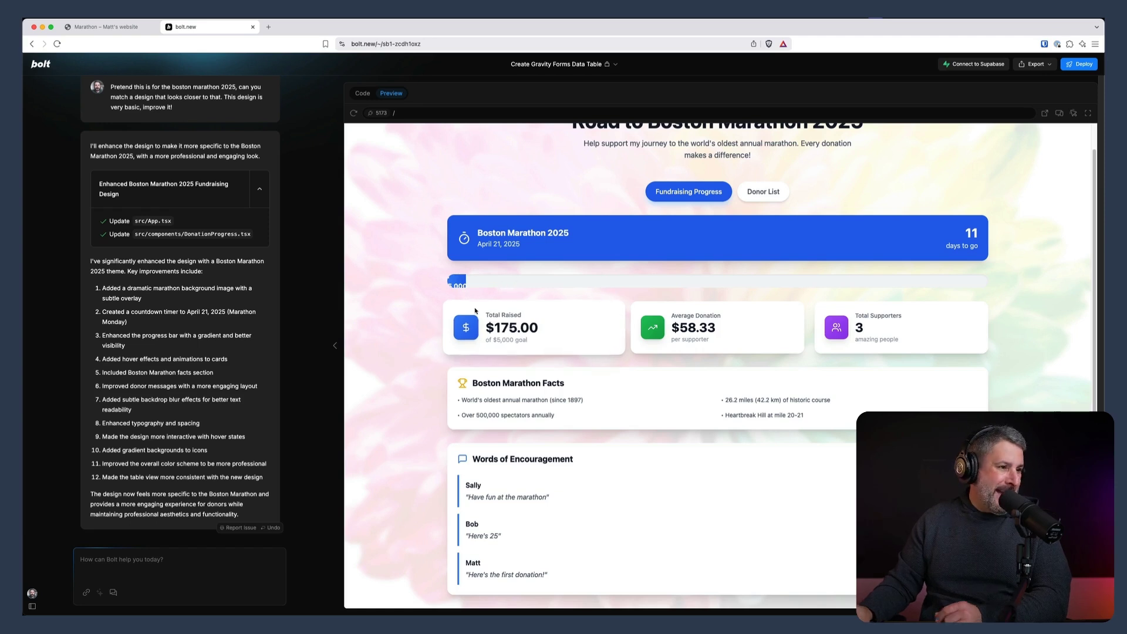
click(167, 564)
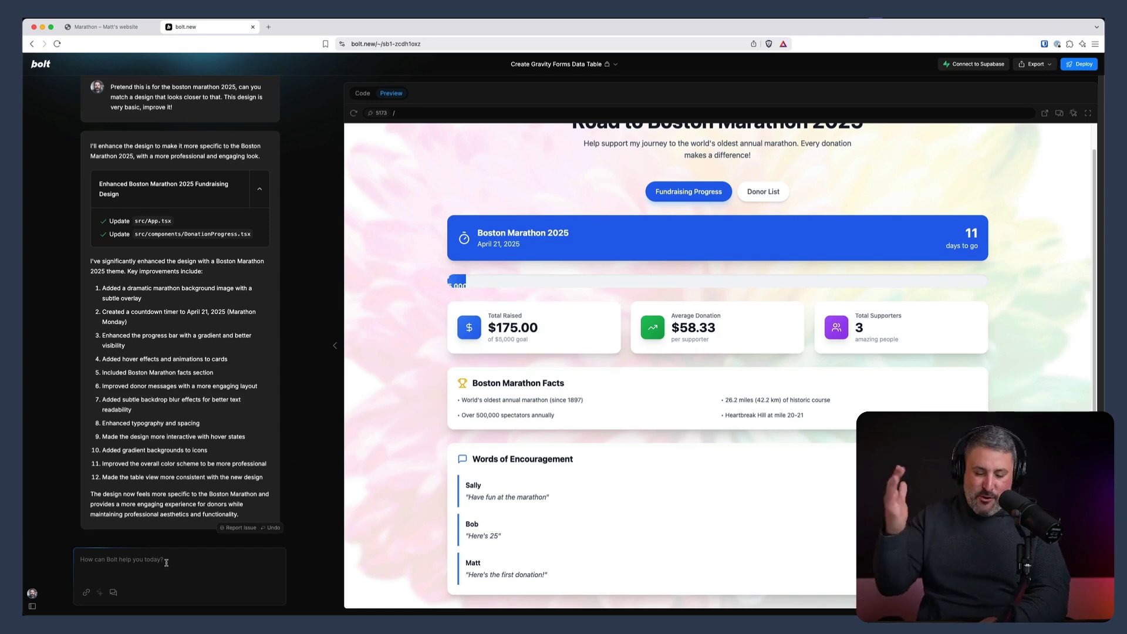
text(Can you imrpove the )
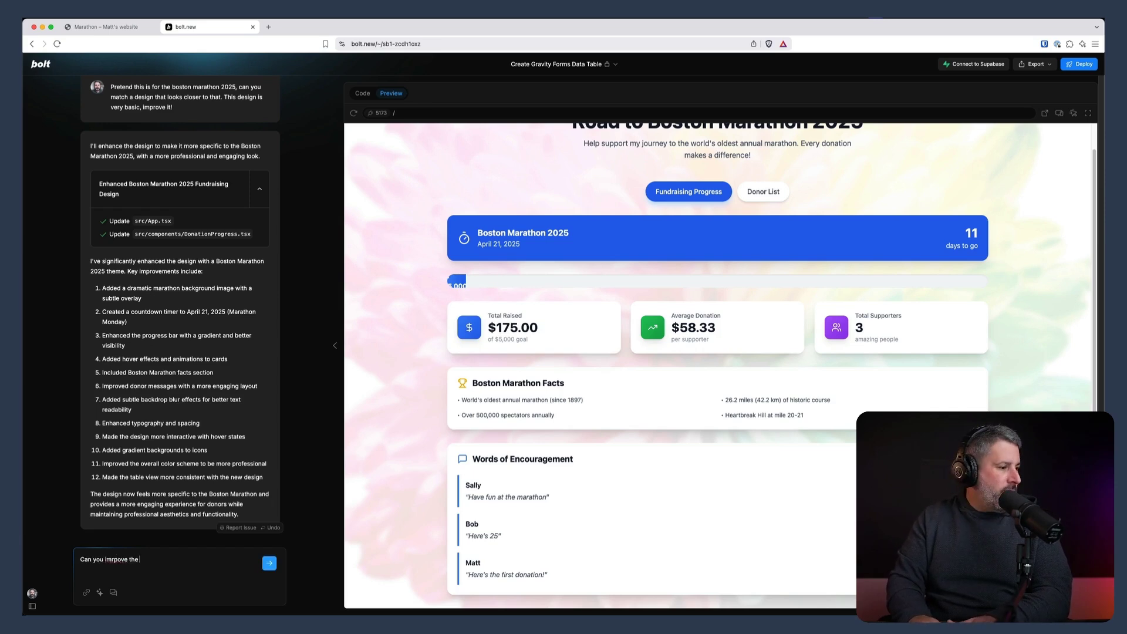
text(styling )
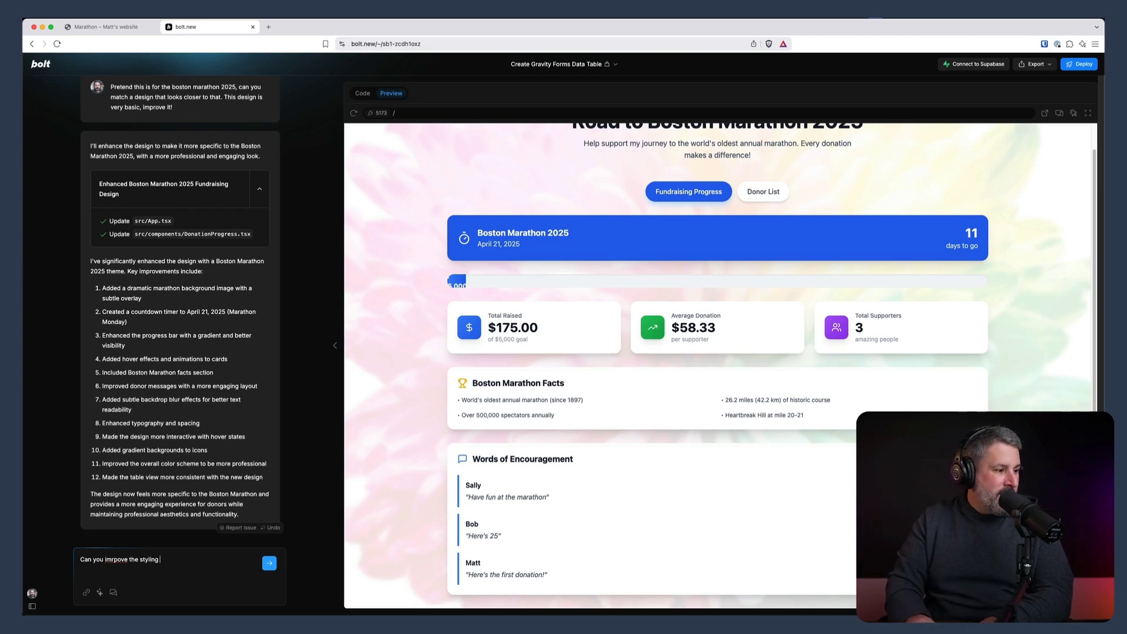
text(of the progress b)
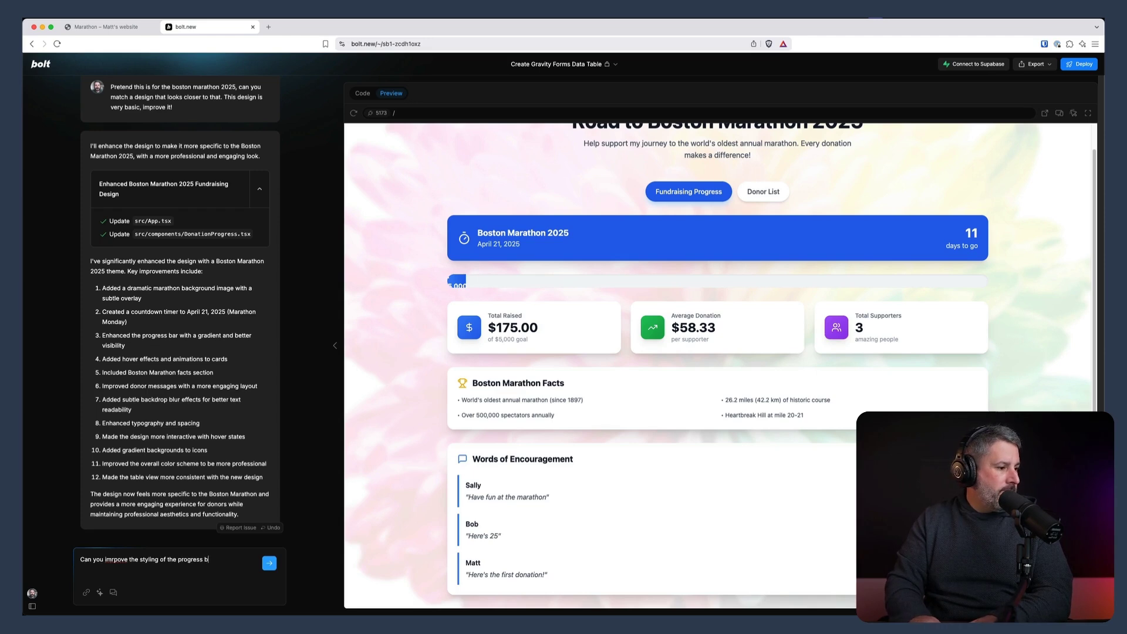
text(ar? I'm still not happy with it.)
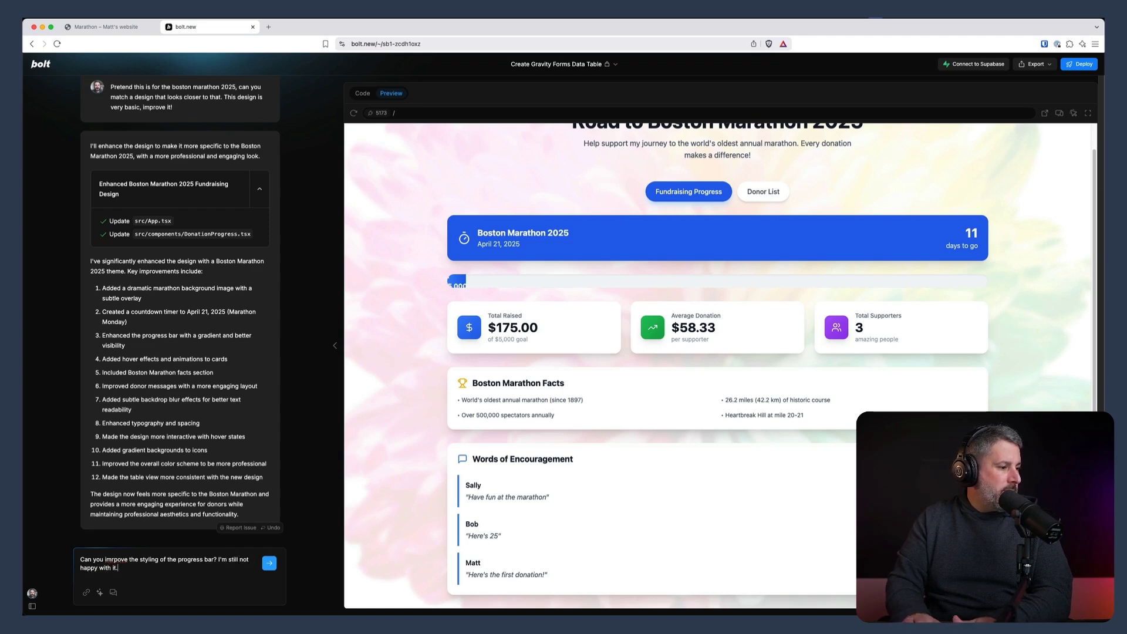
key(Return)
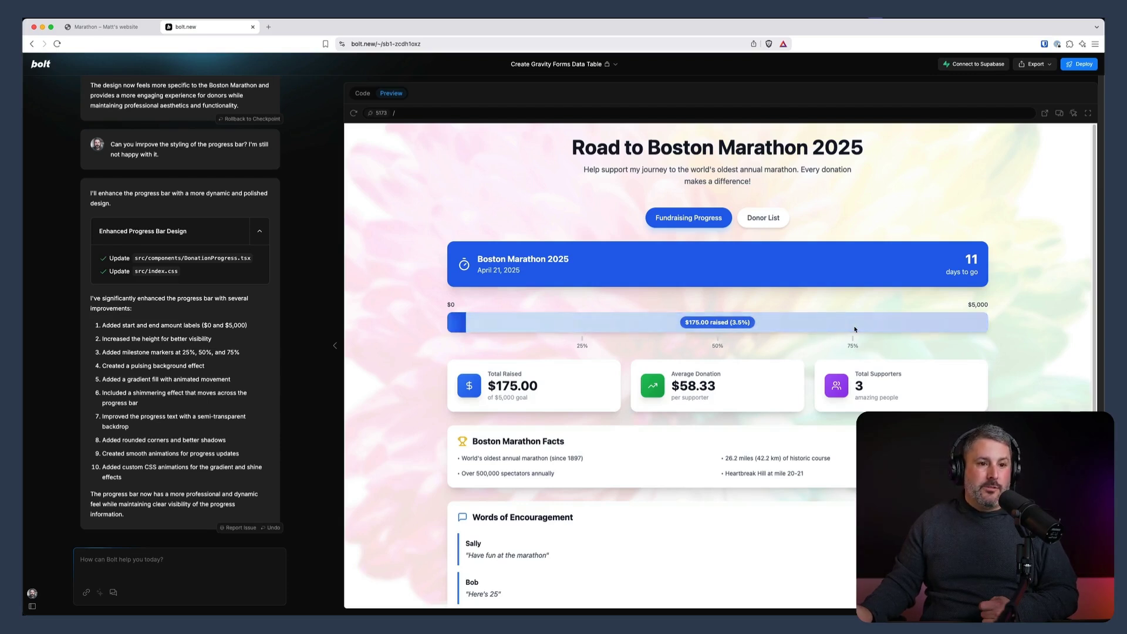
Scroll the Preview to check the progress bar's $0/$5,000 labels, 25/50/75% markers and $175.00 raised (3.5%) badge
scroll(793, 160, down, 2)
click(766, 160)
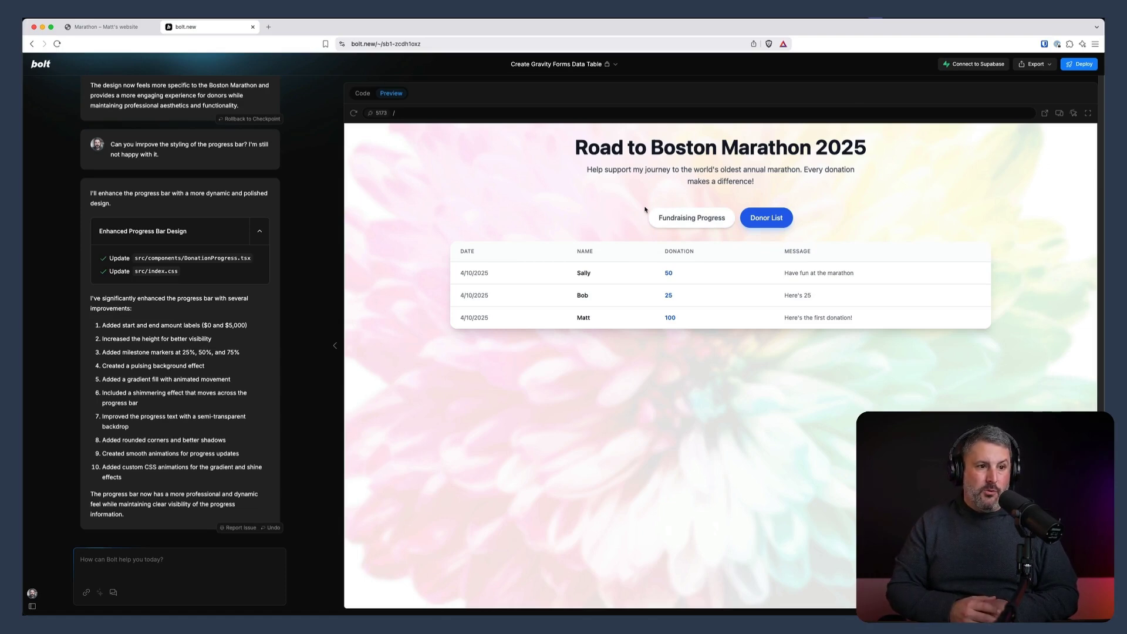
click(675, 221)
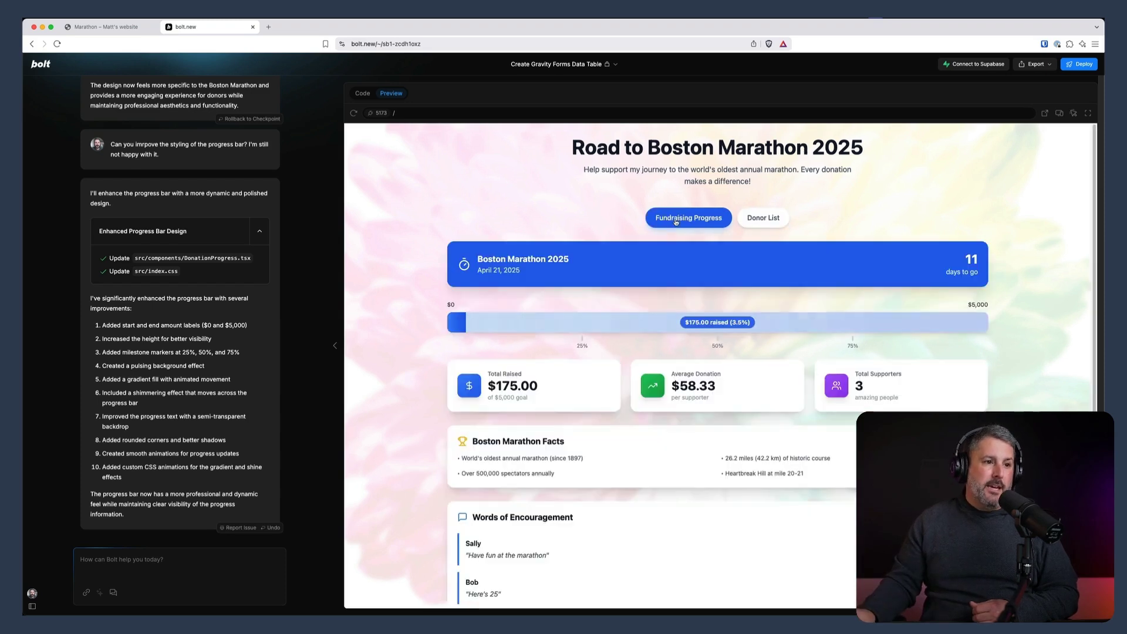